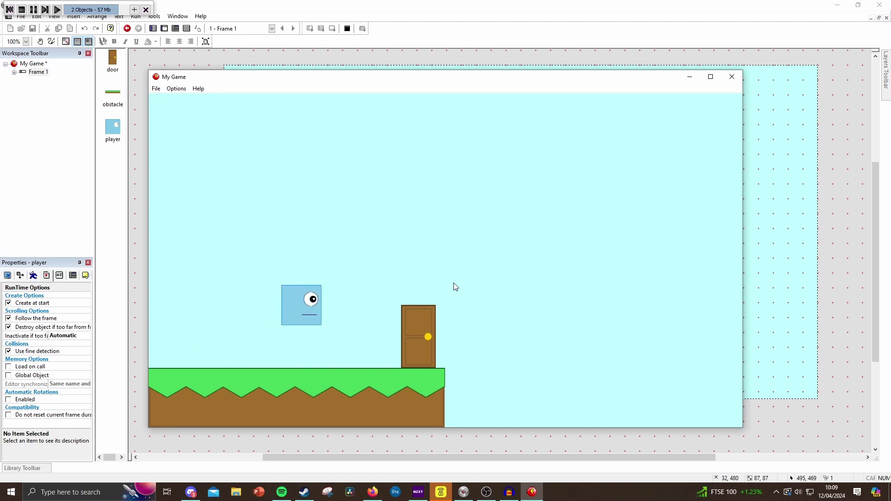
Test the player's left, right and jump movement in the running game, and close it.
key("Left")
key("Up")
key("Right")
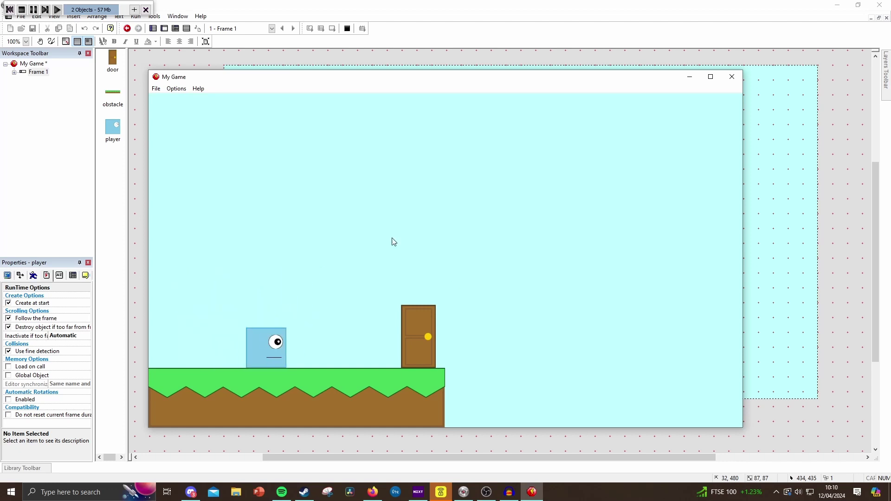
left_click(731, 76)
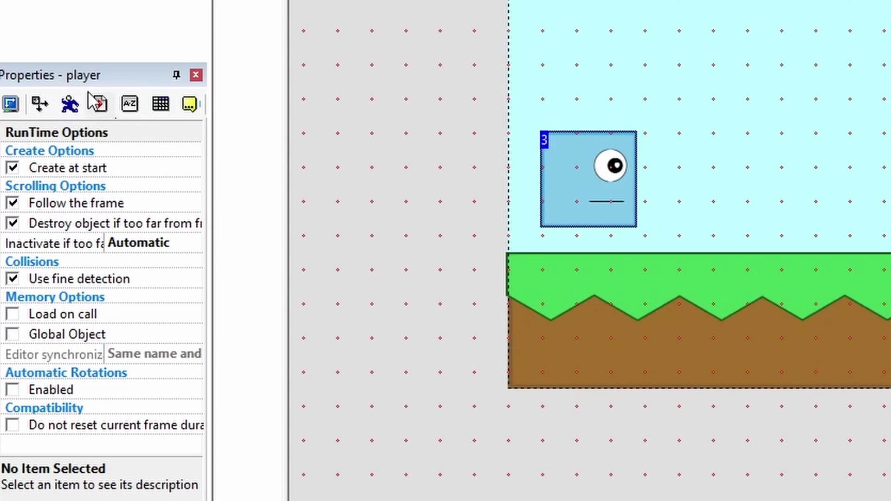
Set the jump control of the player's Platform movement to Button 1.
left_click(76, 117)
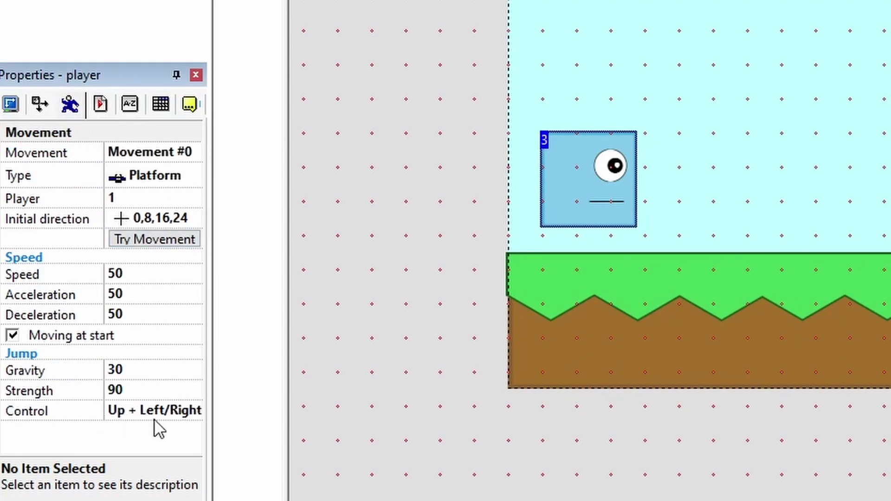
left_click(175, 412)
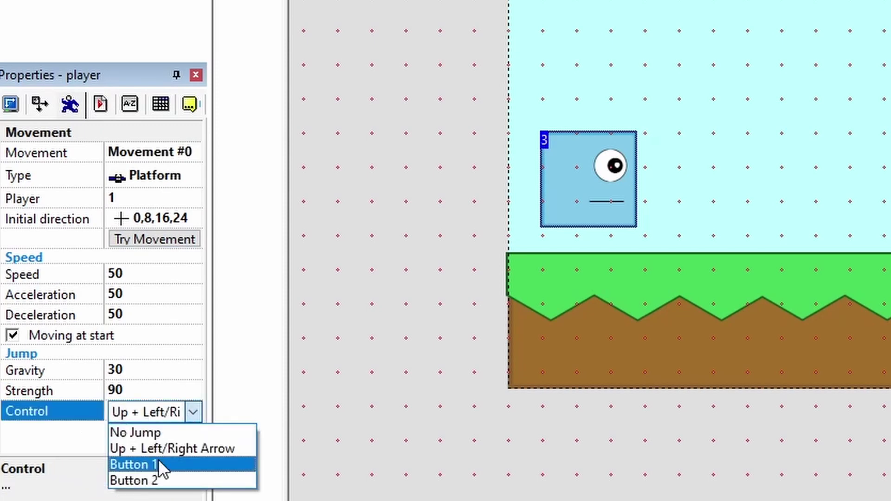
left_click(189, 464)
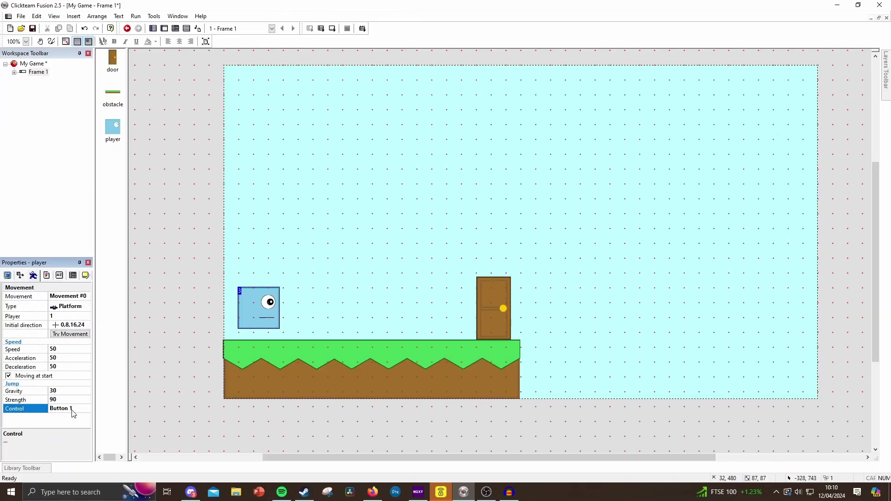
In My Game's default controls, assign Space bar to Button 1 in player 1's keyboard setup.
left_click(34, 64)
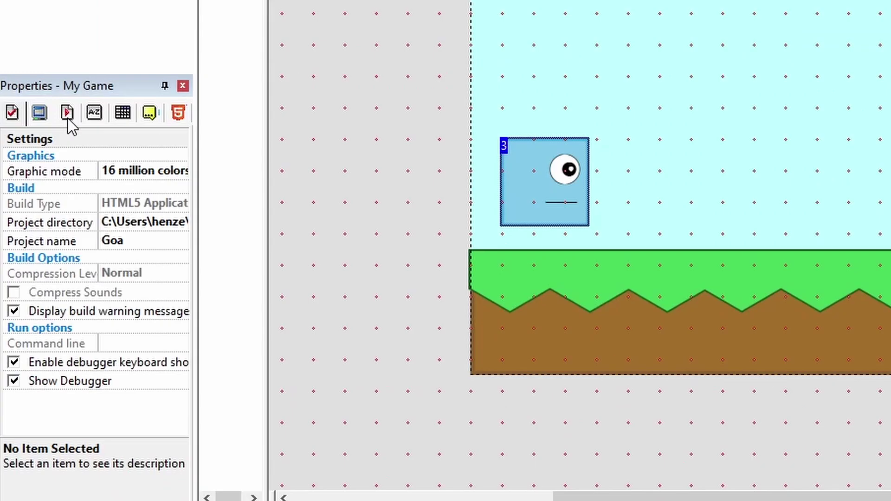
left_click(33, 275)
scroll(49, 299, "down", 2)
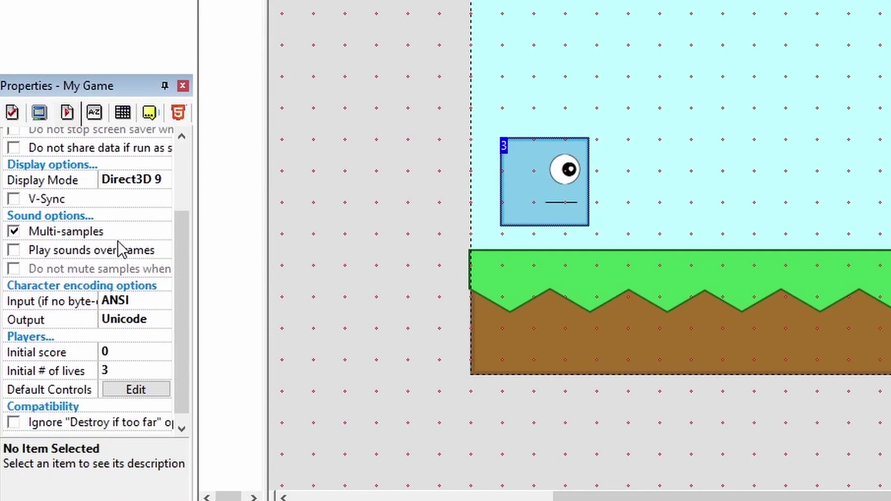
scroll(120, 250, "down", 1)
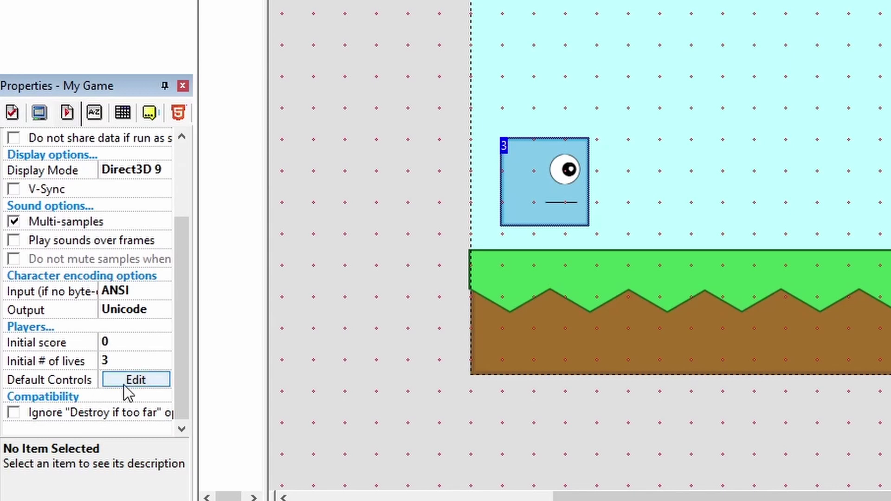
left_click(124, 382)
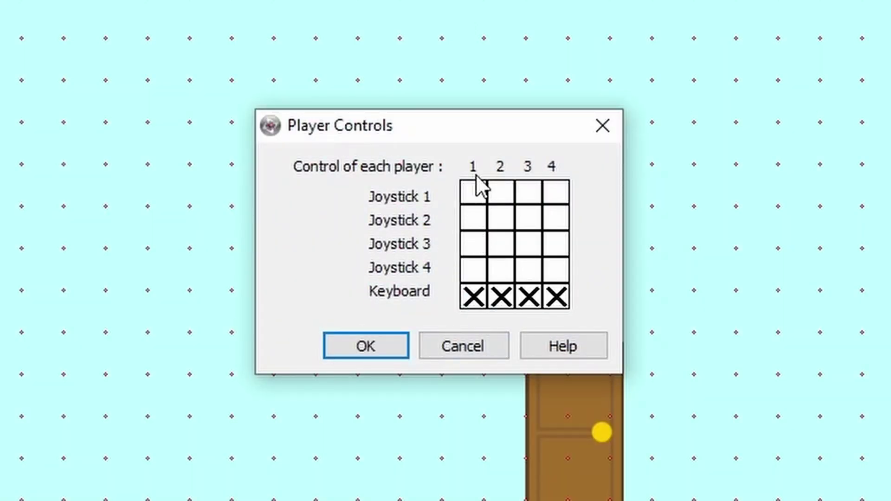
left_click(474, 304)
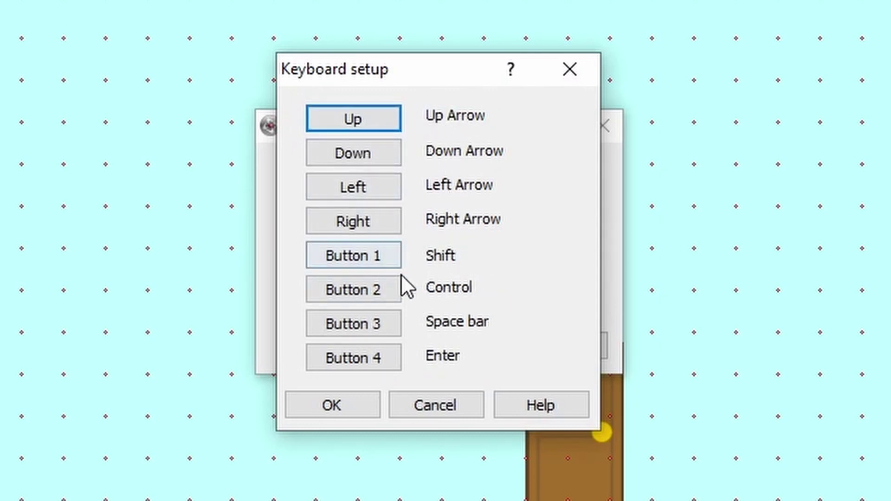
left_click(381, 260)
key("space")
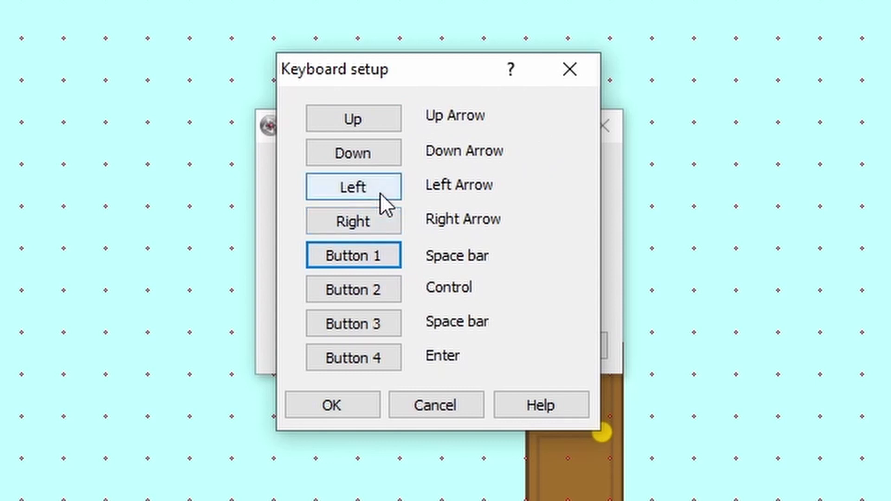
Assign D to Right and A to Left for player 1, and confirm the control settings.
left_click(375, 220)
key("d")
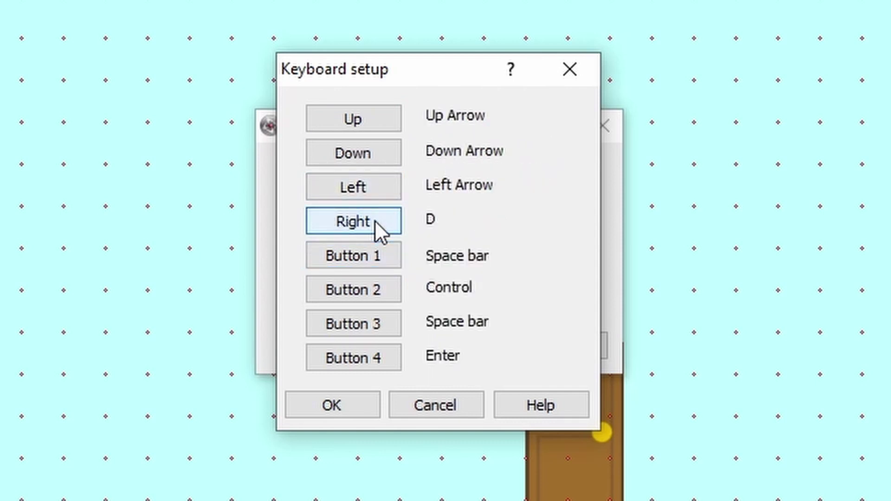
left_click(366, 194)
key("a")
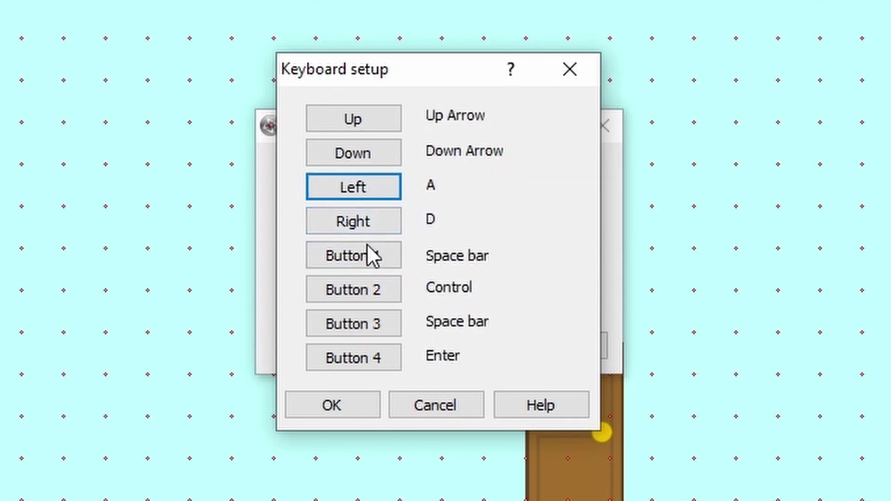
left_click(313, 406)
left_click(388, 348)
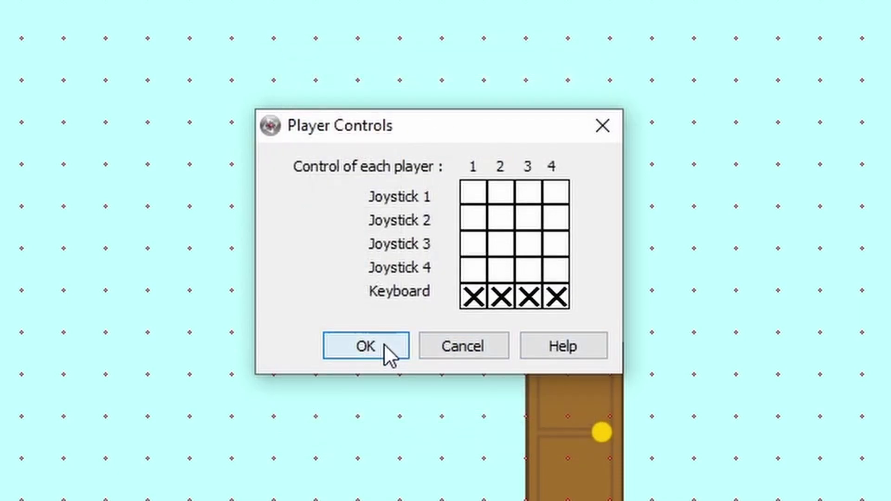
Run the game to test moving and jumping with the reassigned keys, and close it.
left_click(135, 15)
left_click(151, 48)
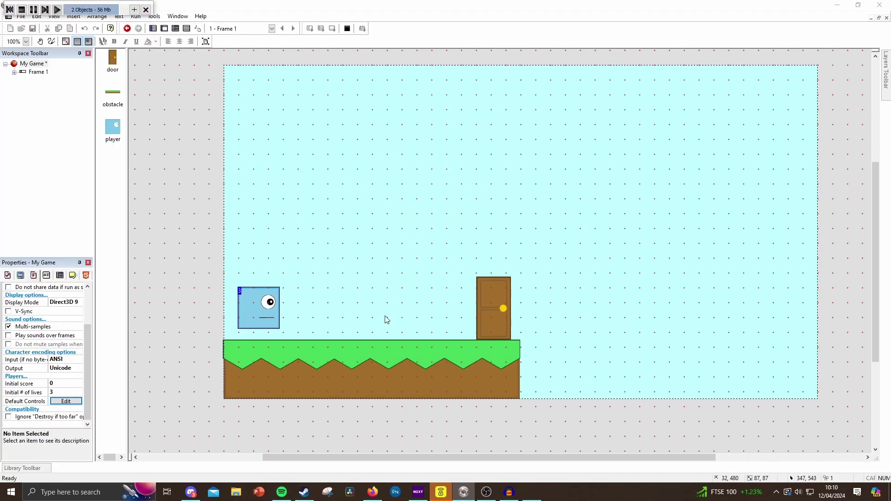
key("w")
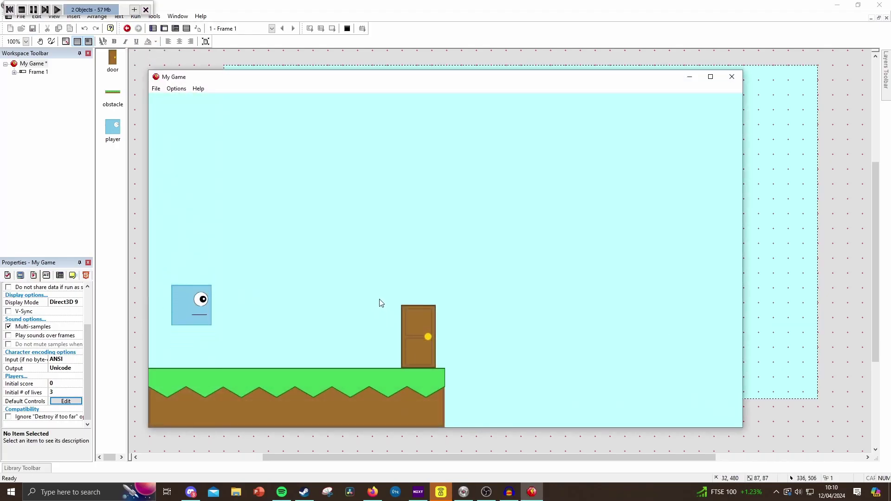
key("d")
key("w")
key("a")
key("w")
key("d")
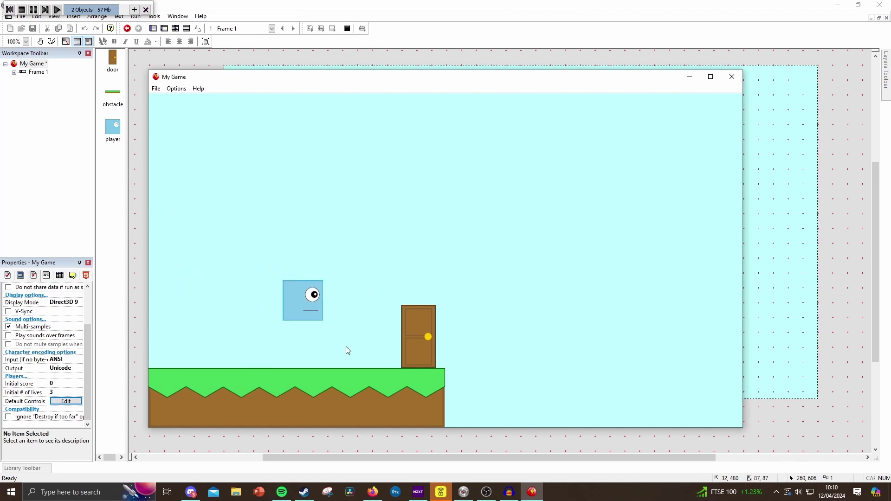
key("a")
key("w")
key("d")
key("w")
key("a")
key("d")
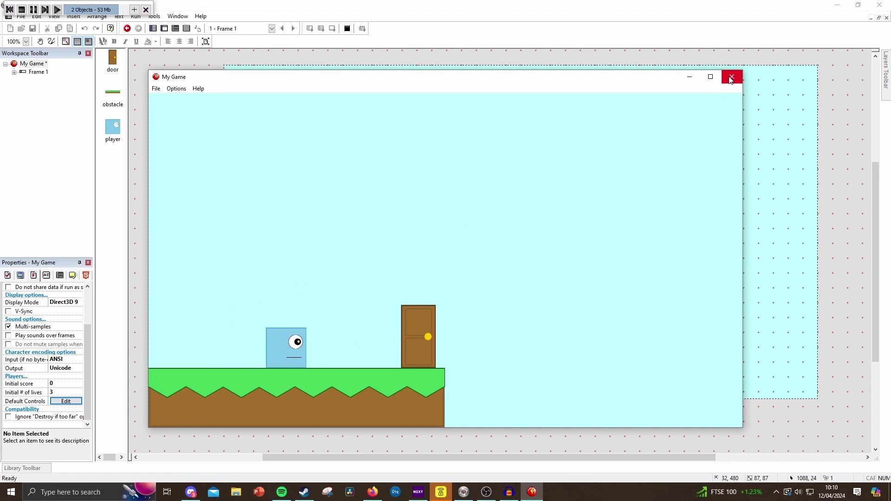
left_click(730, 80)
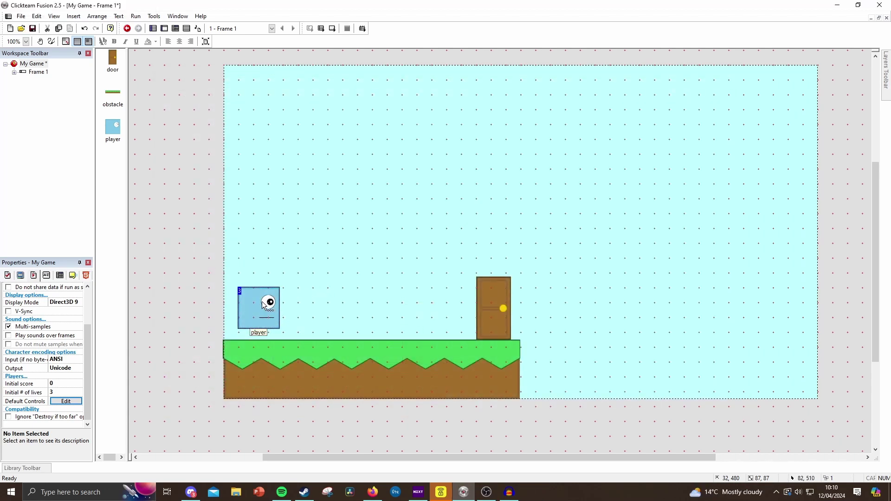
Open the player object placed in the frame for animation editing.
double_click(272, 307)
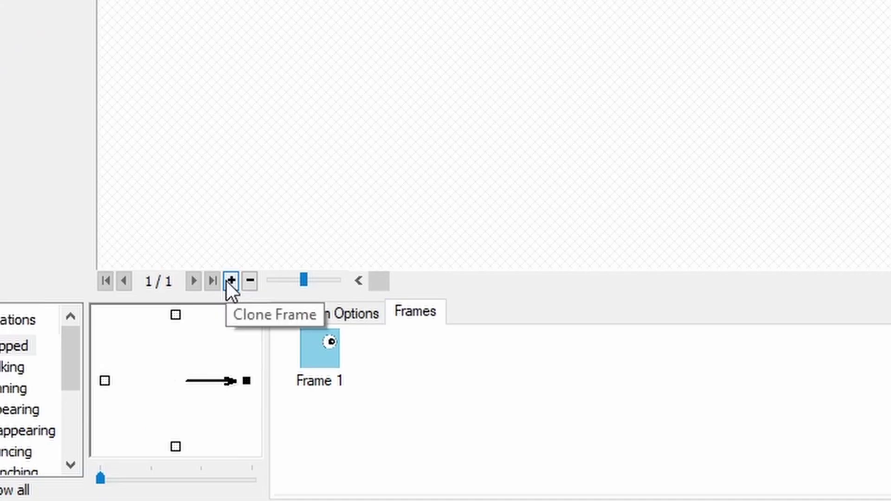
left_click(101, 399)
left_click(414, 346)
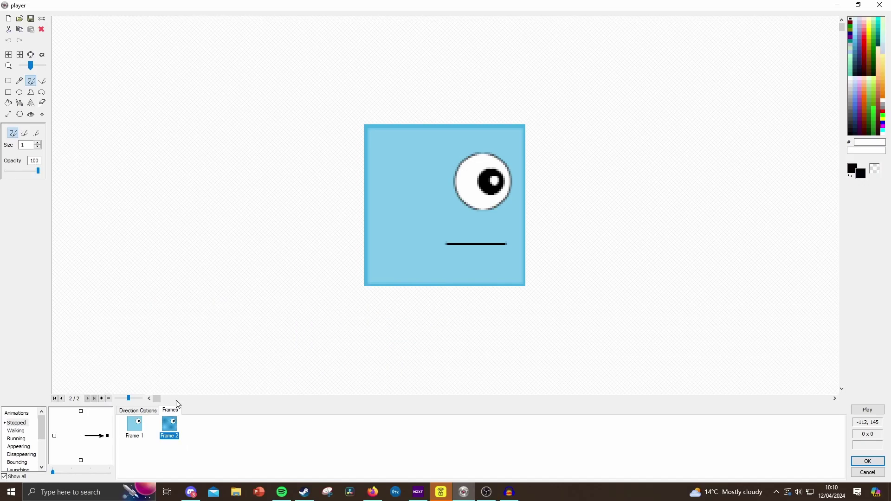
key("Delete")
left_click(470, 265)
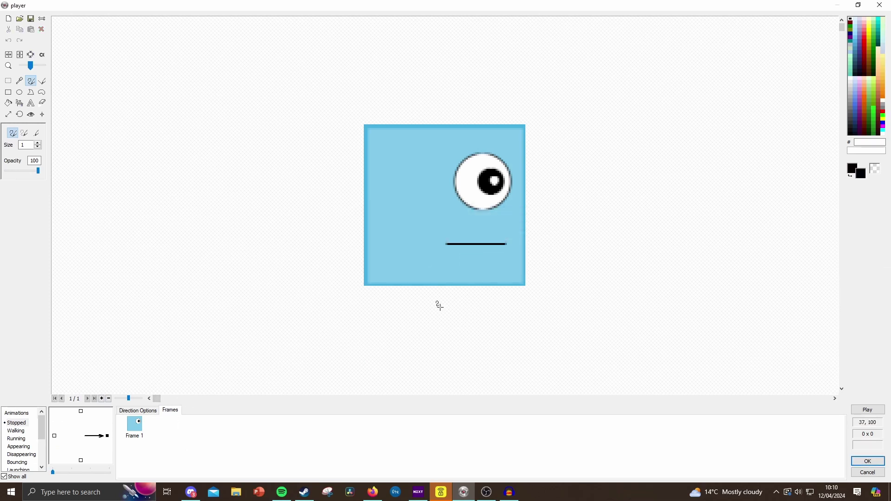
Clone Frame 1 of the player's Stopped animation and import the idle2 image into the new frame.
left_click(101, 400)
left_click(19, 18)
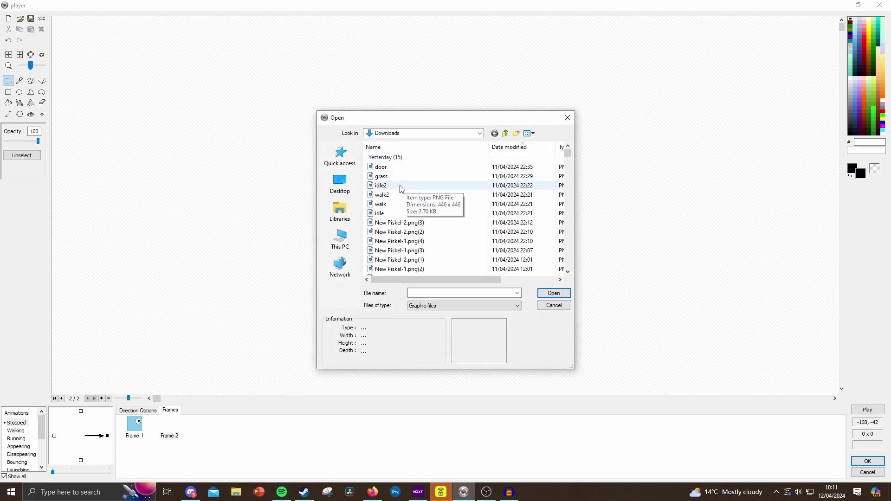
double_click(399, 185)
left_click(402, 337)
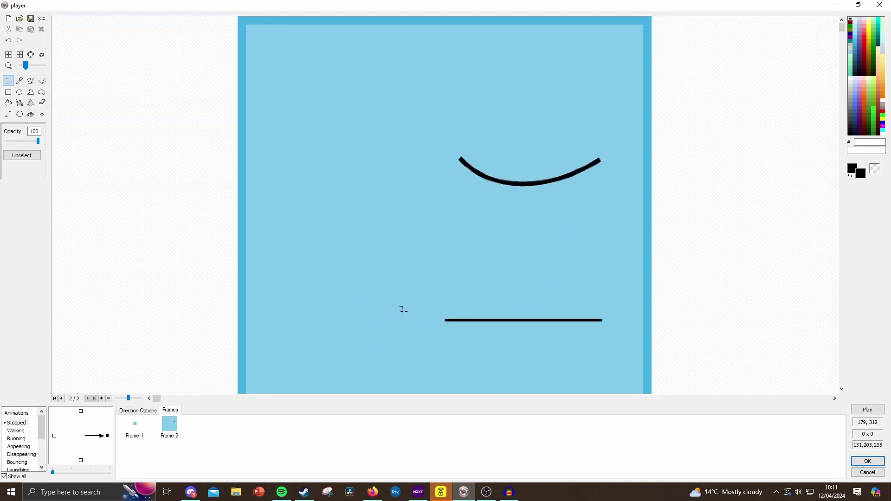
Clone Frame 1 again and clear the image of the new Frame 2.
scroll(252, 331, "up", 1)
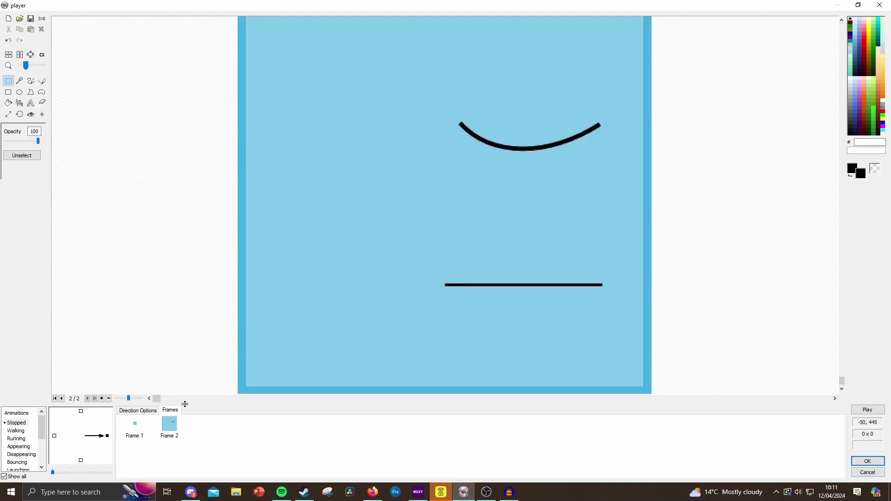
left_click(146, 431)
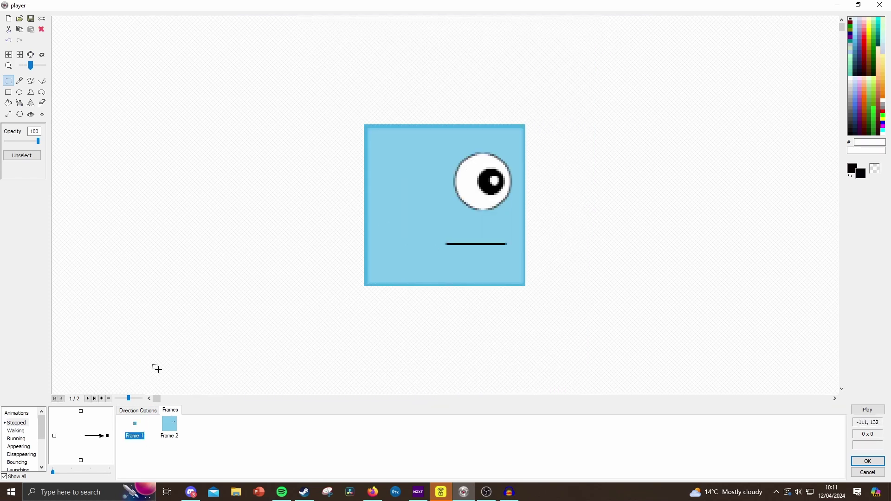
left_click(103, 400)
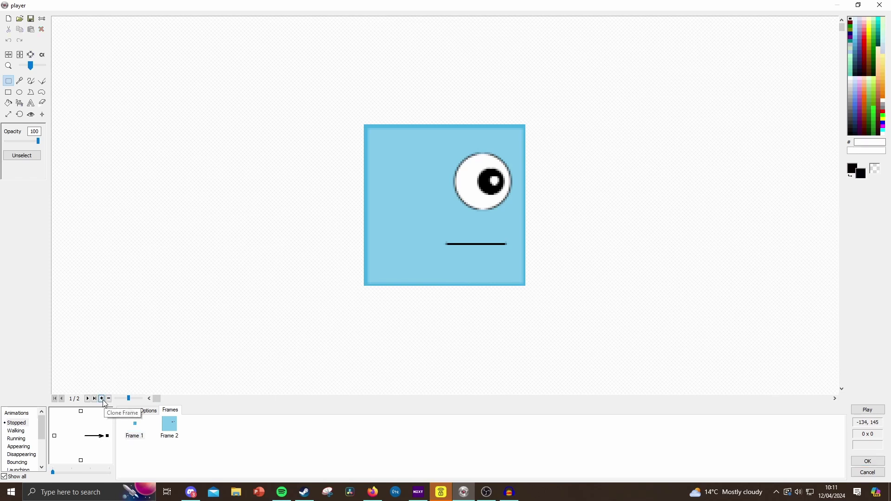
left_click(170, 431)
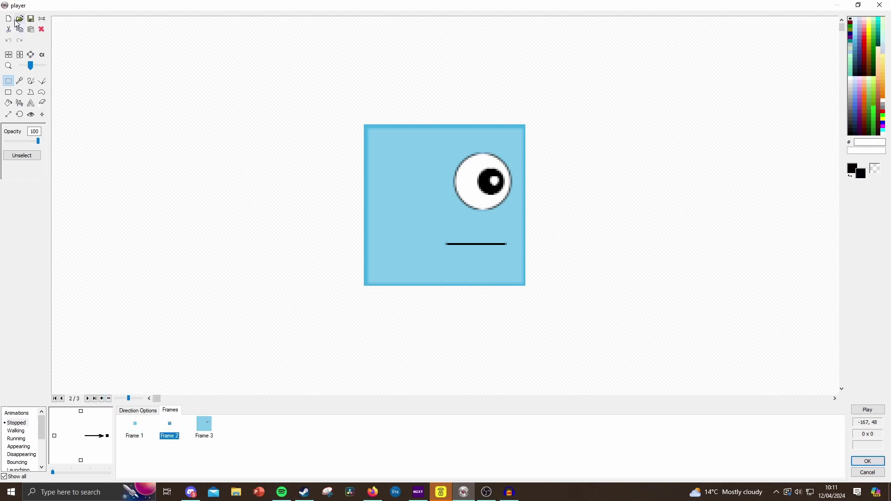
left_click(9, 20)
Copy the whole closed-eye image from Frame 3 and paste it into the blank Frame 2 without enlarging the canvas.
left_click(204, 425)
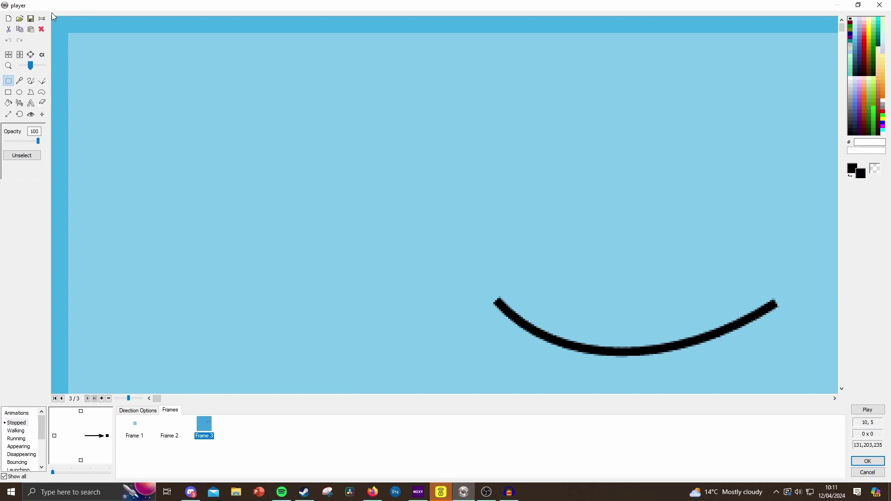
left_click(10, 83)
scroll(265, 125, "down", 3)
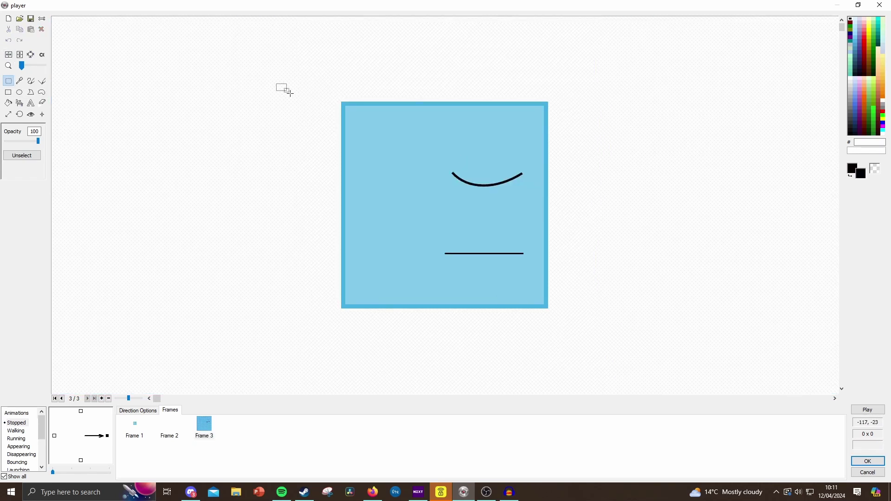
left_click_drag(279, 88, 646, 375)
left_click(167, 428)
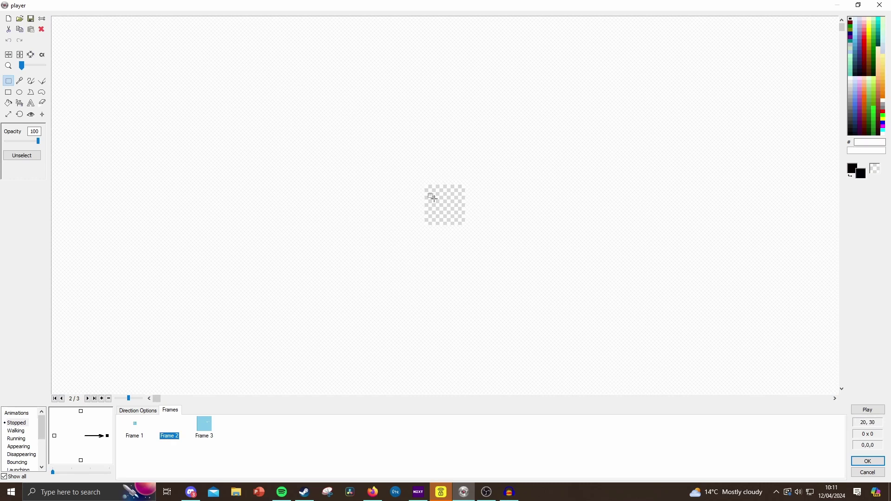
key("ctrl+v")
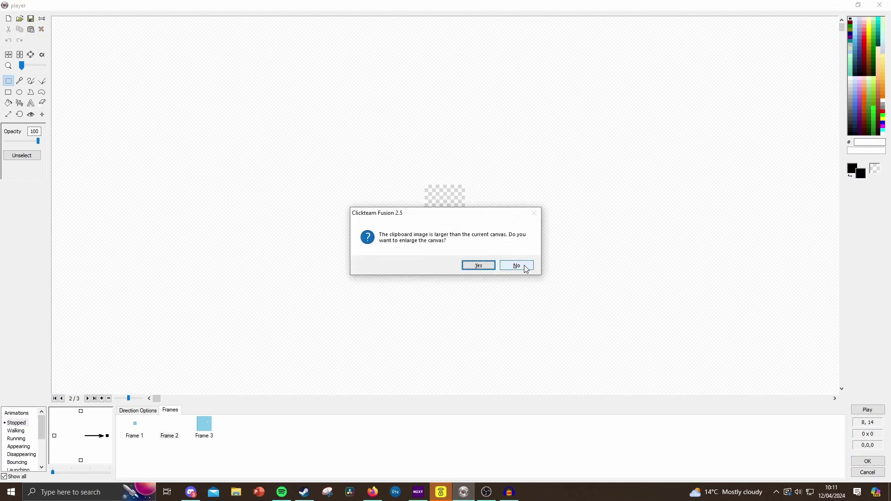
left_click(526, 268)
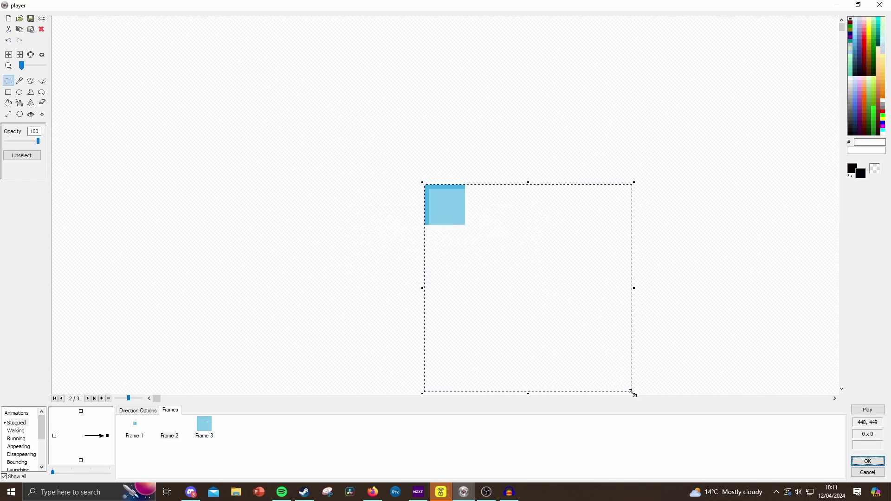
Scale the pasted closed-eye image down to fit Frame 2's canvas.
left_click_drag(634, 393, 529, 291)
scroll(511, 262, "up", 3)
scroll(634, 355, "up", 2)
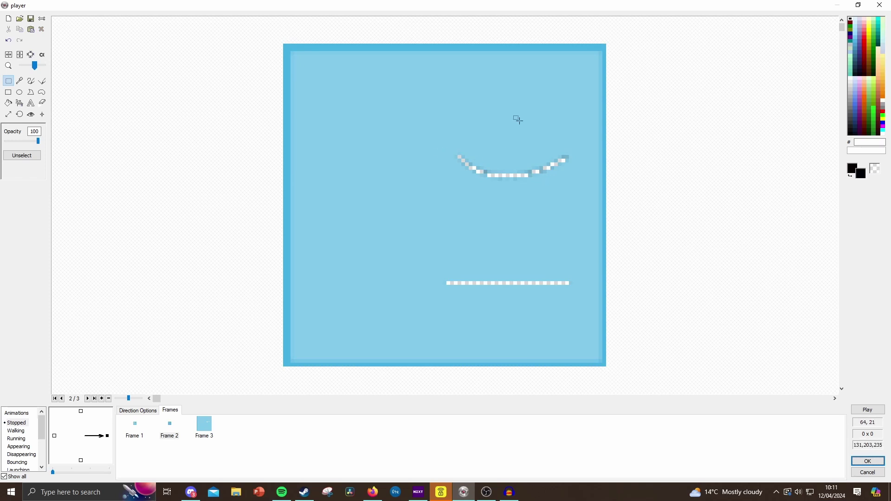
scroll(547, 235, "up", 2)
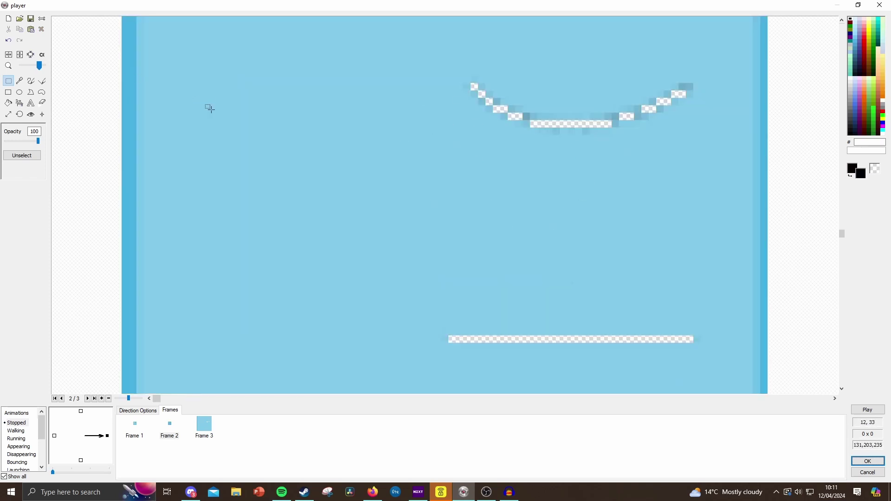
Fill the transparent gaps of the mouth line and closed-eye curve in Frame 2 with black.
left_click(9, 103)
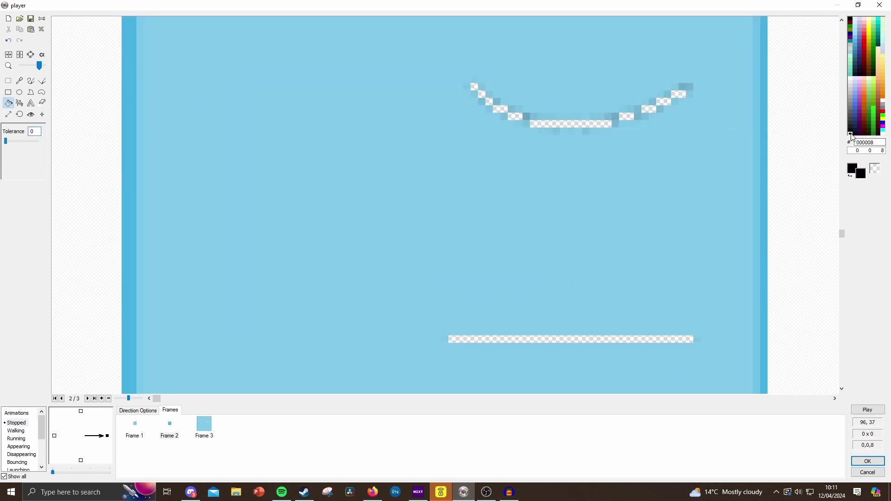
left_click(636, 340)
scroll(557, 126, "up", 2)
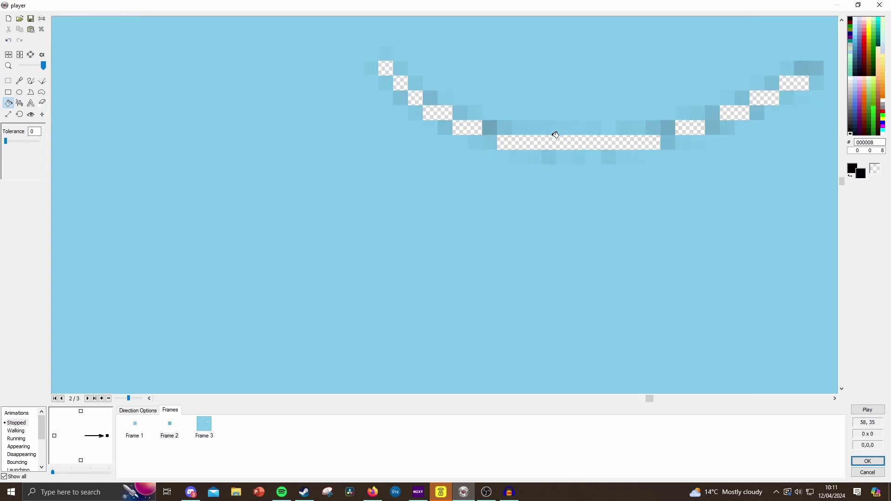
left_click(553, 137)
left_click(466, 126)
scroll(466, 125, "down", 6)
Delete the oversized Frame 3 from the player's Stopped animation.
left_click(200, 436)
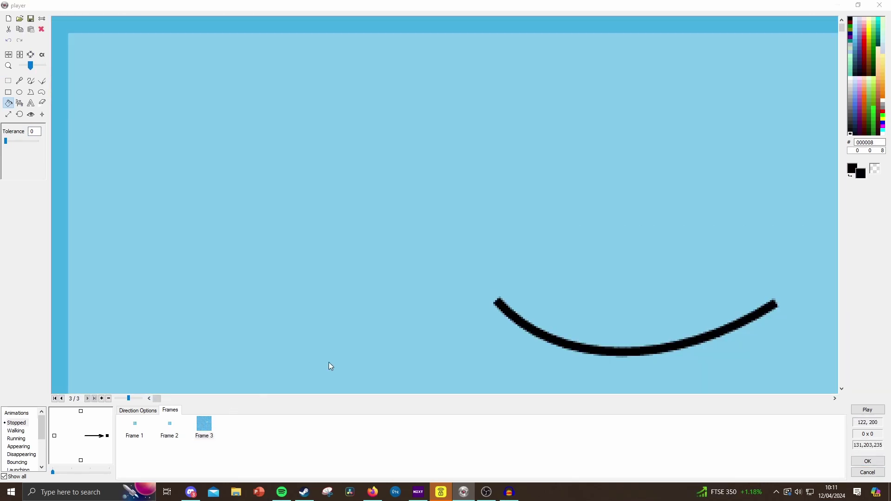
key("Delete")
left_click(461, 268)
Preview the Stopped animation starting from Frame 1 and close the preview.
left_click(142, 437)
left_click(149, 412)
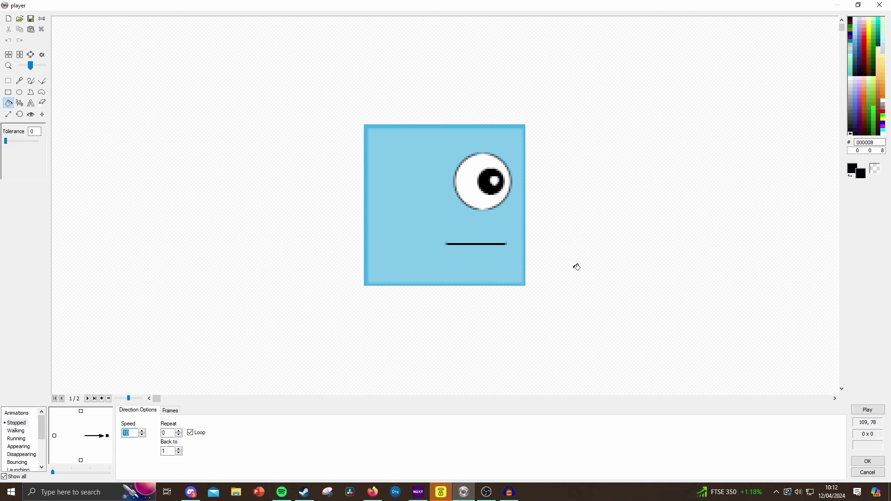
left_click(869, 411)
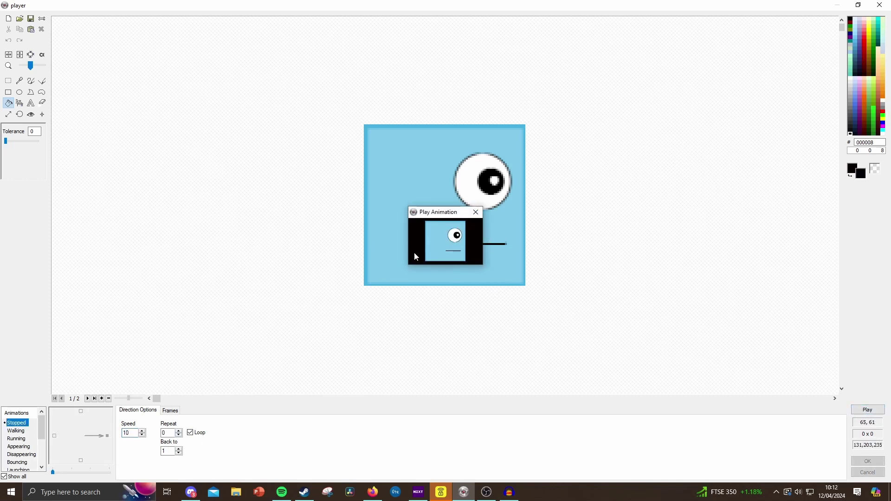
left_click(475, 212)
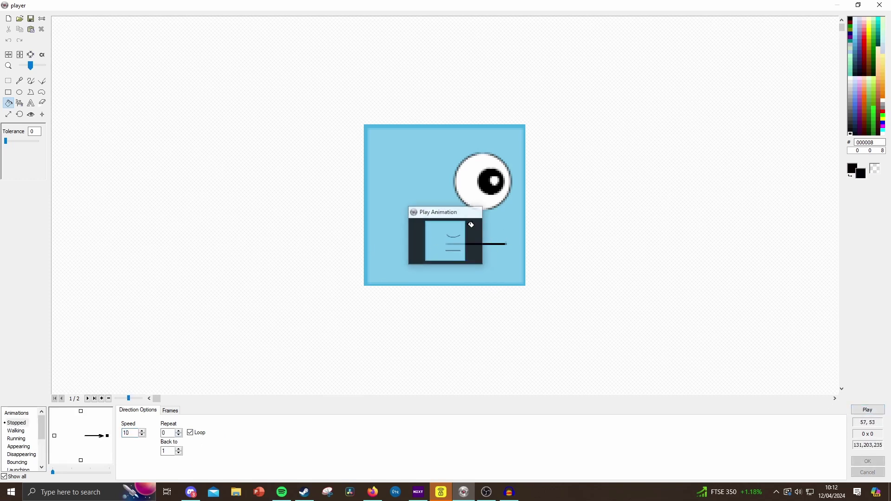
Clone the open-eye Frame 1 three times, preview the Stopped animation and save the player's image edits.
left_click(169, 412)
left_click(144, 428)
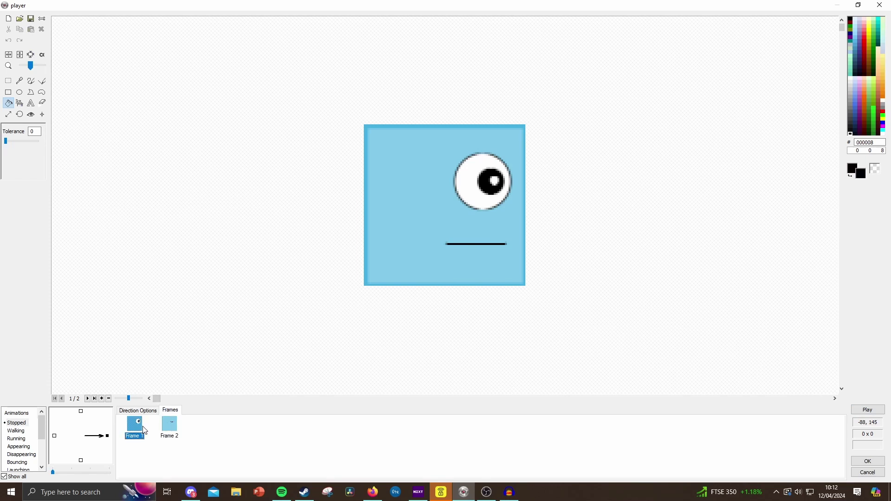
left_click(101, 399)
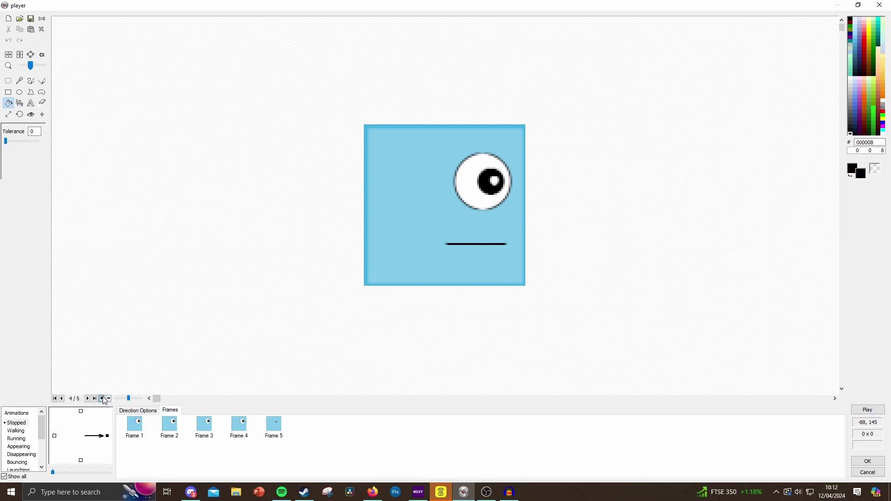
left_click(866, 408)
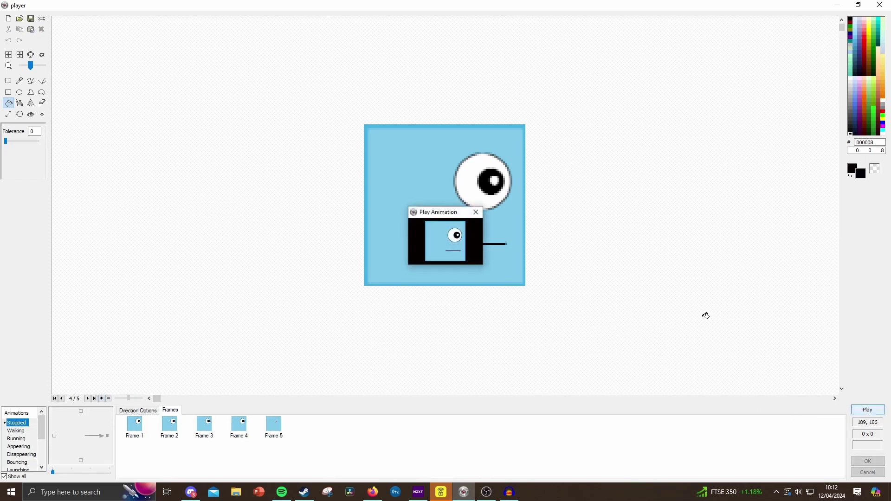
left_click(476, 213)
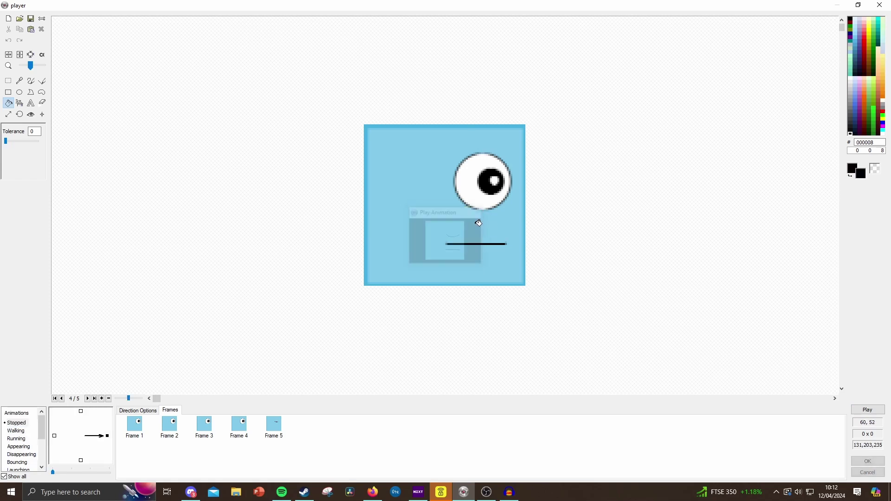
key("Return")
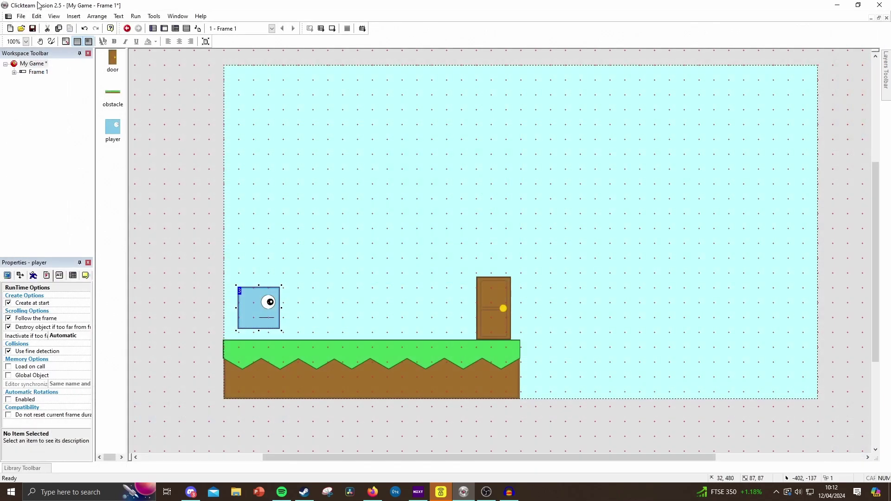
Run the game and walk the player left and right to check its blinking, then close the test window.
left_click(136, 16)
left_click(147, 44)
key("Right")
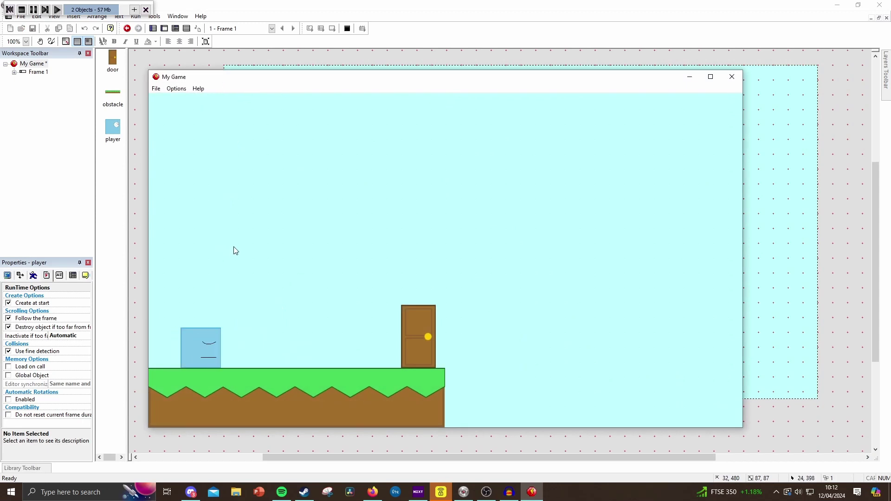
key("Left")
key("Right")
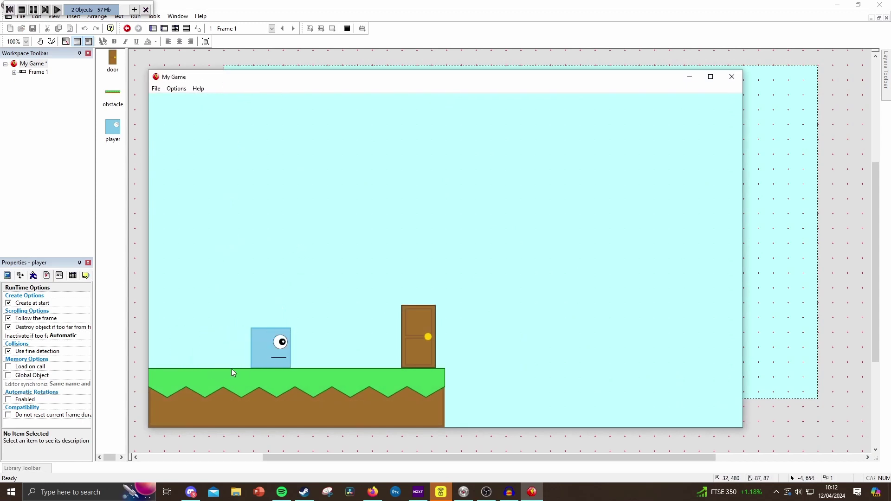
key("Left")
key("Right")
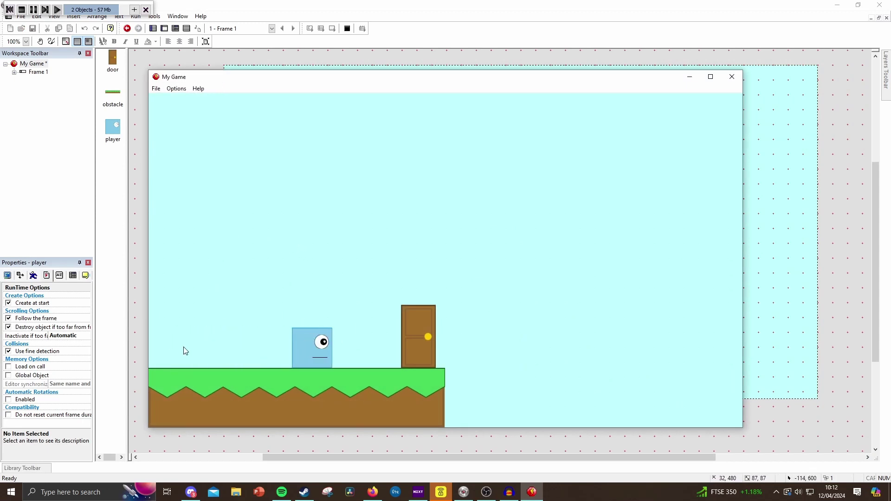
key("Left")
key("Right")
left_click(731, 77)
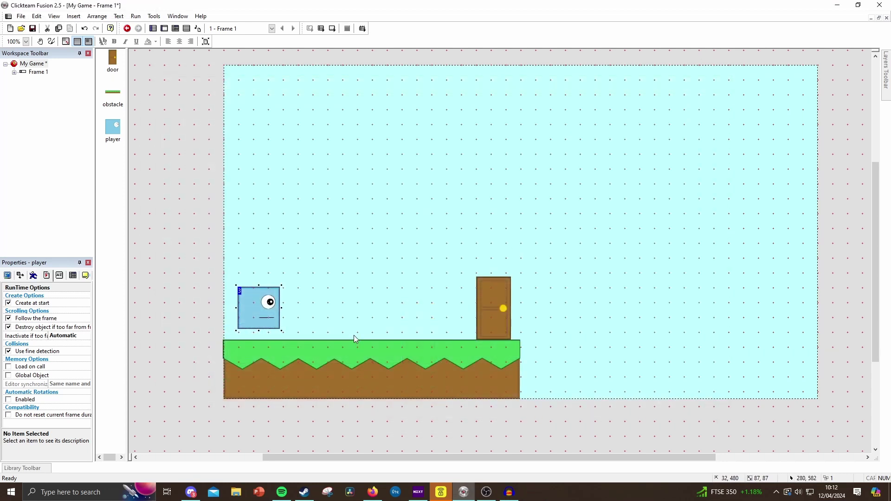
Create the opposite direction for the player's Stopped animation and flip the left-facing frames vertically.
double_click(271, 317)
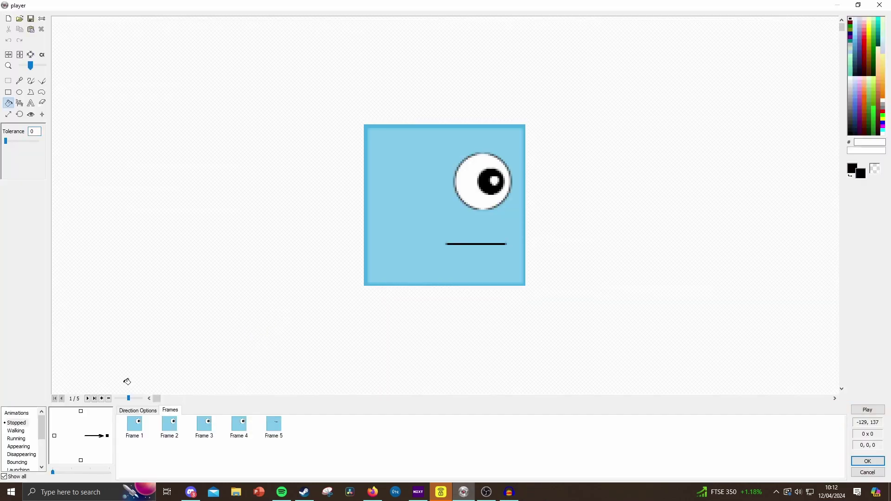
right_click(108, 436)
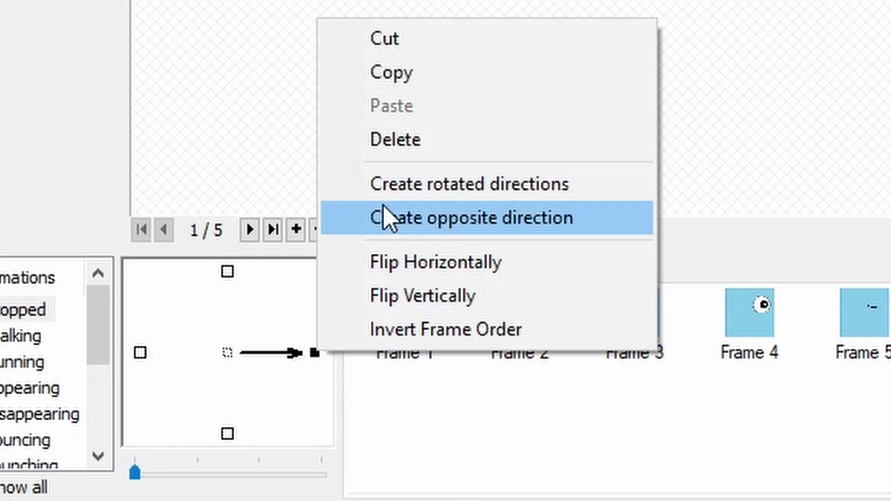
left_click(388, 217)
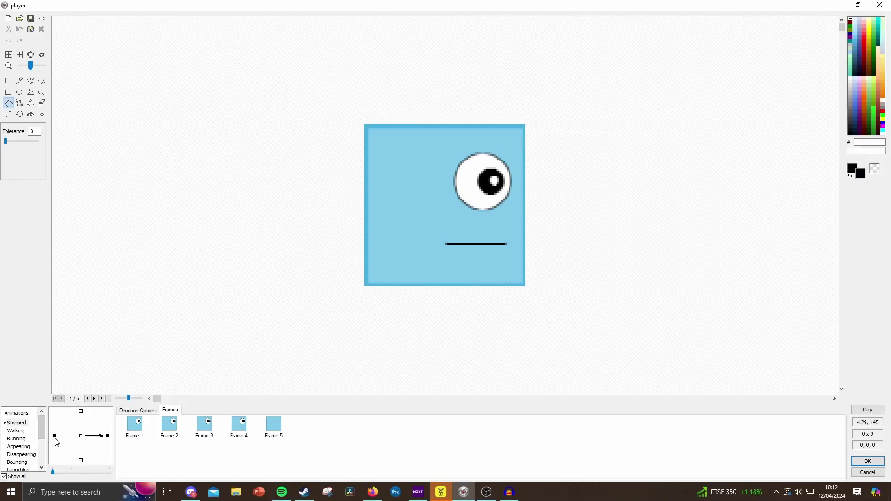
left_click(55, 436)
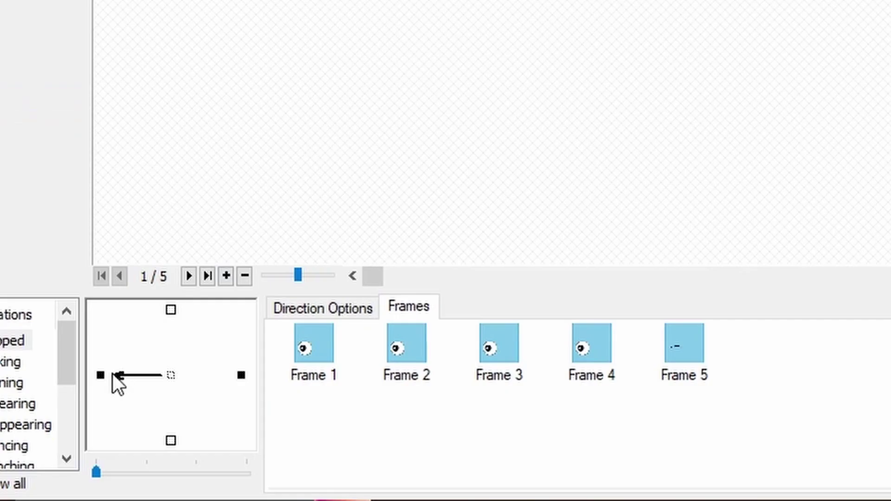
right_click(55, 437)
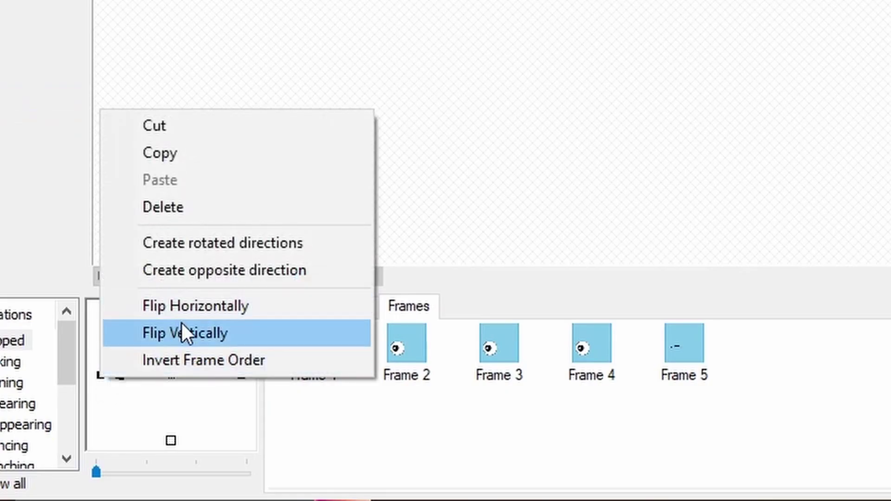
left_click(182, 325)
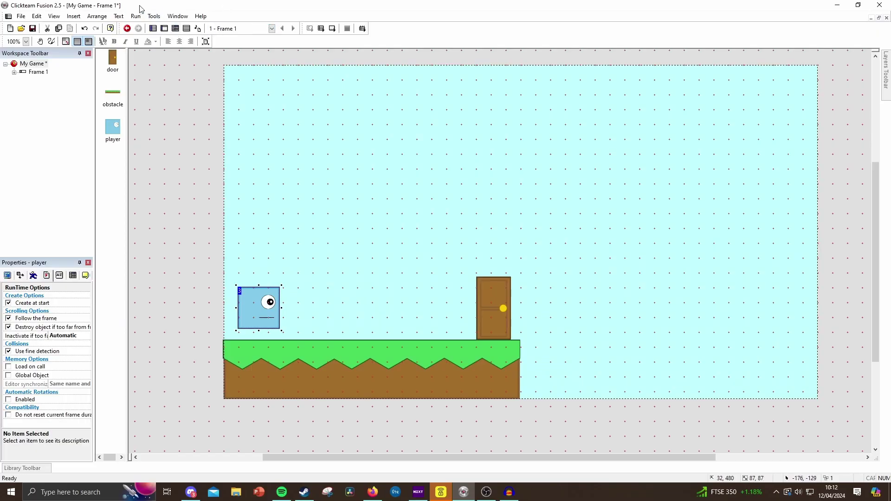
Test the game again, moving the player both ways and jumping to check the left-facing idle frames.
left_click(136, 16)
left_click(157, 47)
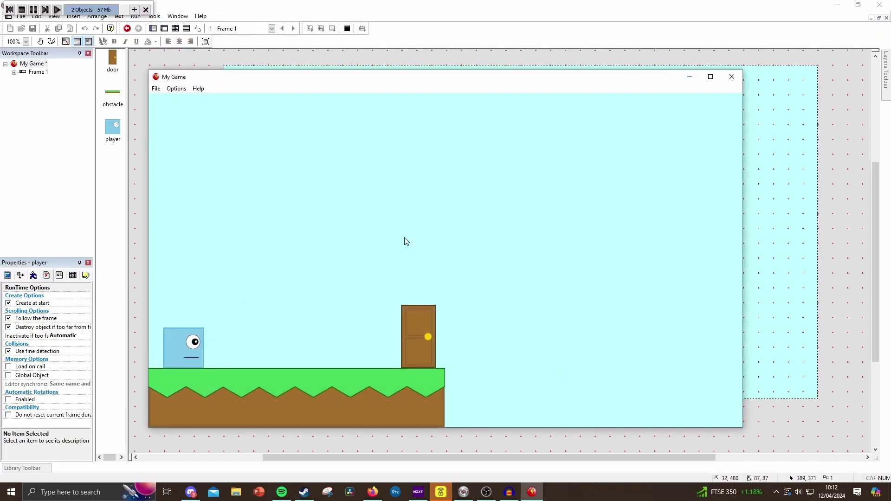
key("Right")
key("Left")
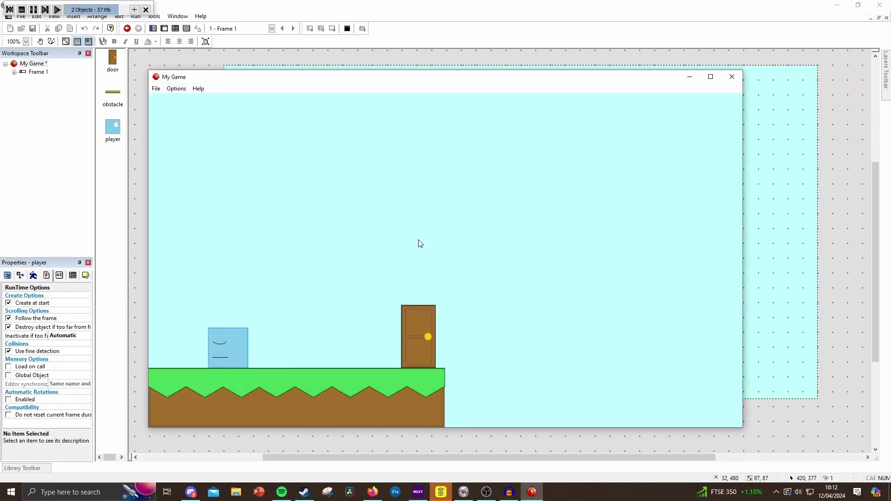
key("Right")
key("Left")
key("Right")
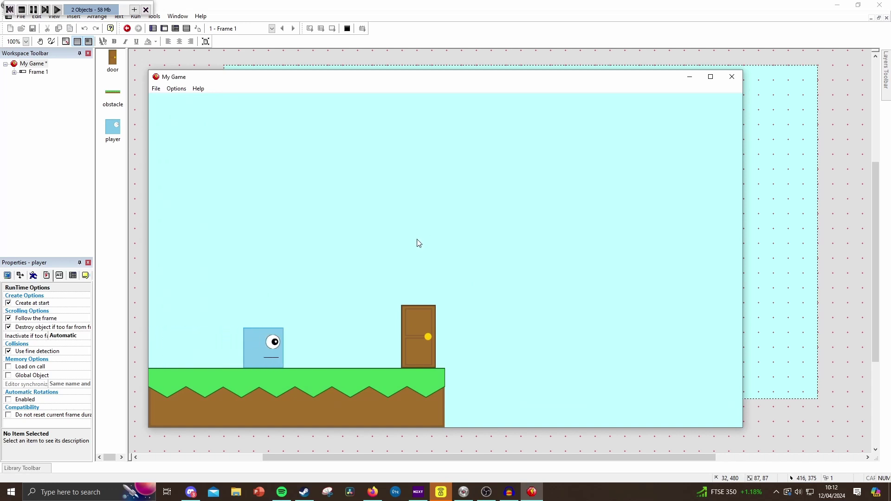
key("Up")
key("Left")
key("Right")
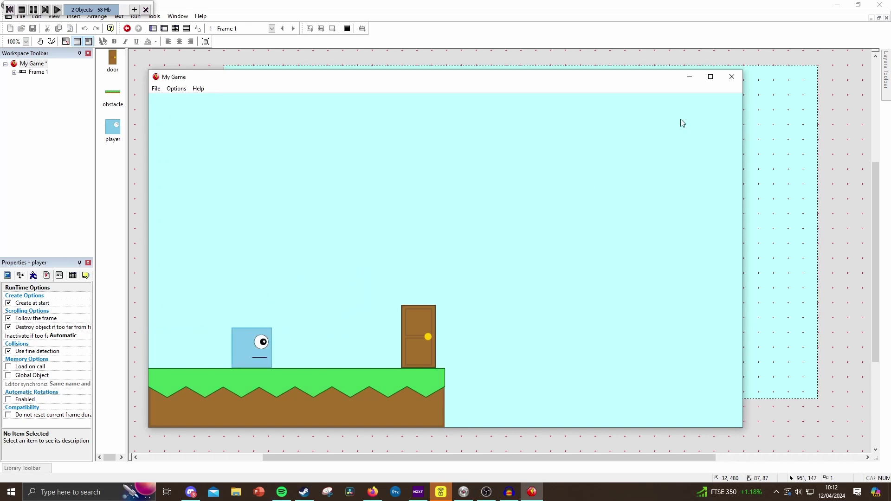
left_click(732, 76)
Import the walk image into the player's Walking animation.
double_click(266, 308)
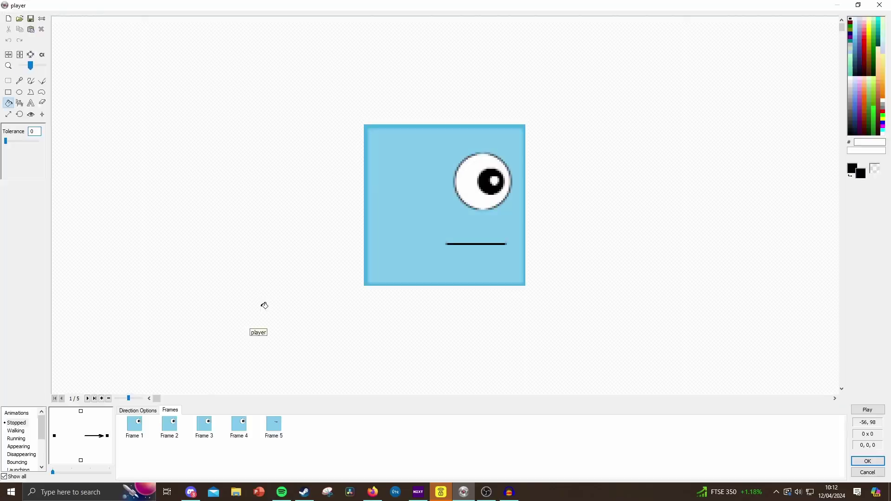
left_click(19, 432)
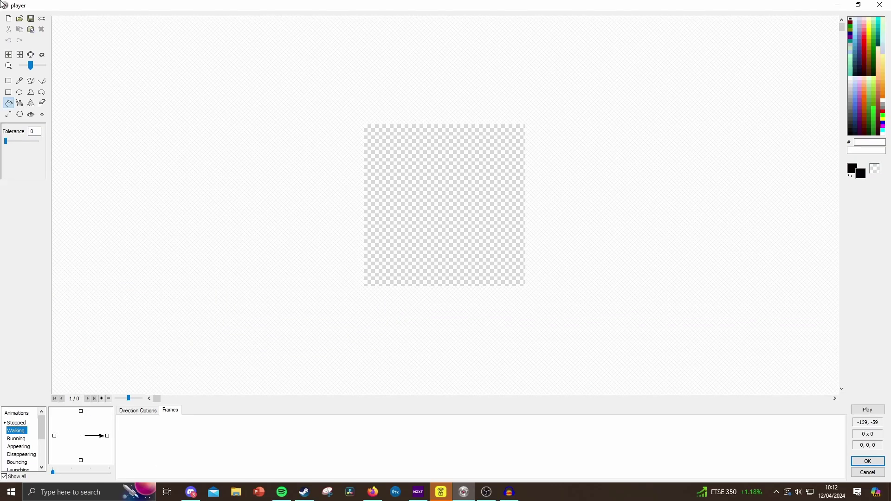
left_click(19, 18)
double_click(381, 218)
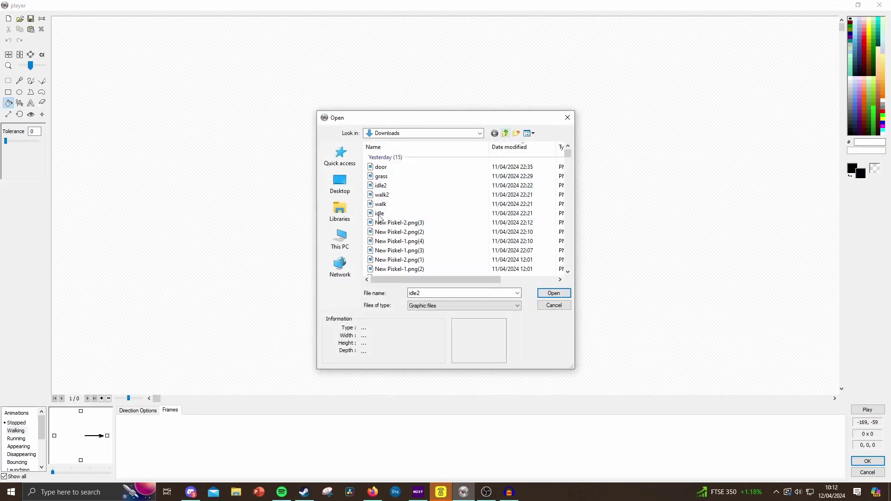
Cut the whole walk image from Frame 2, paste it into Frame 1 without enlarging the canvas, and fill its scaled-down outlines black.
left_click_drag(214, 15, 762, 487)
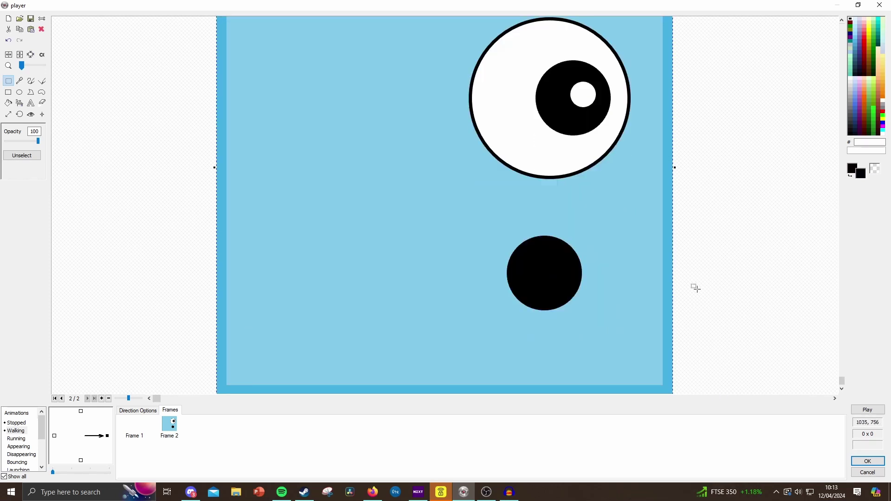
scroll(672, 239, "up", 3)
scroll(672, 239, "down", 3)
left_click(145, 431)
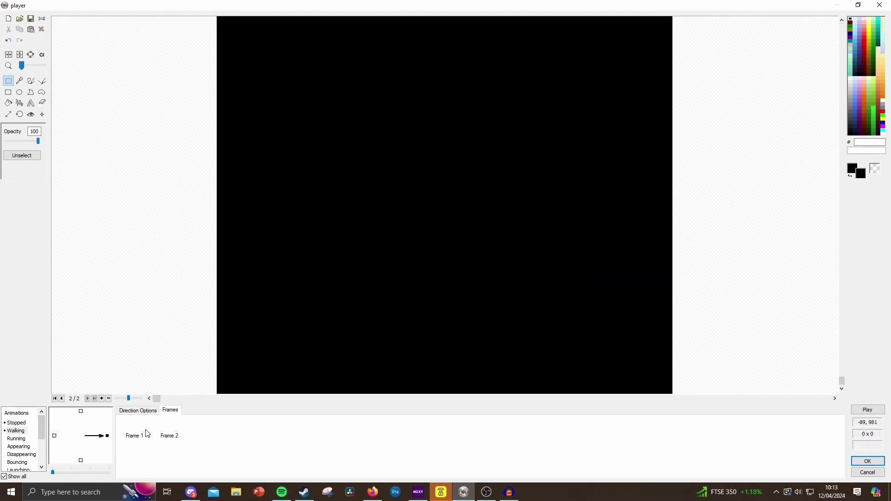
key("ctrl+v")
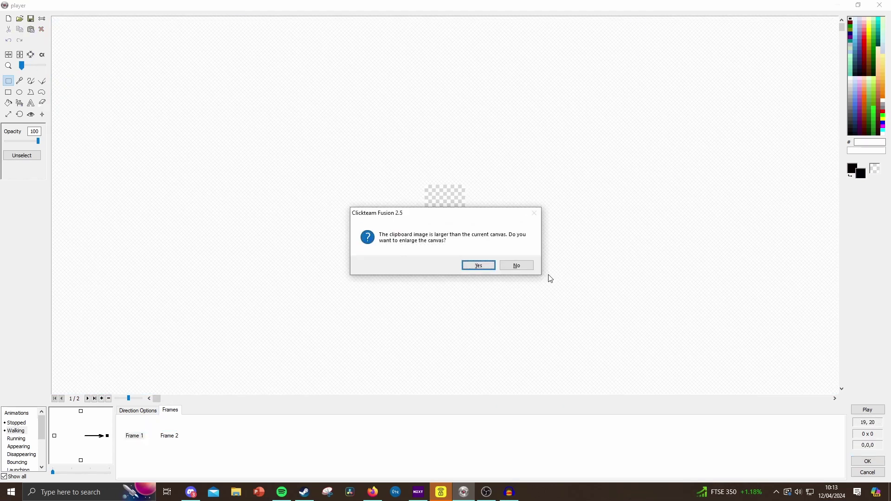
left_click(516, 264)
key("f")
scroll(552, 203, "up", 3)
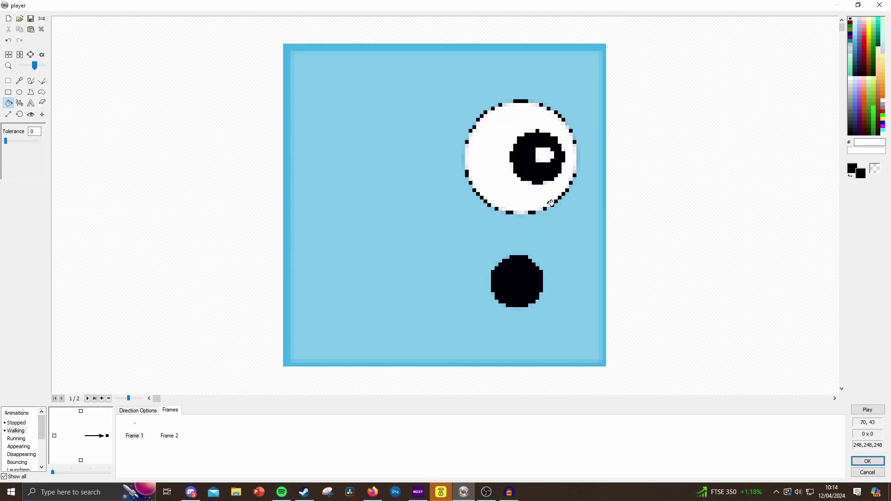
Clear Frame 2 of the player's Walking animation and import the walk2 image into it without cropping.
left_click(169, 436)
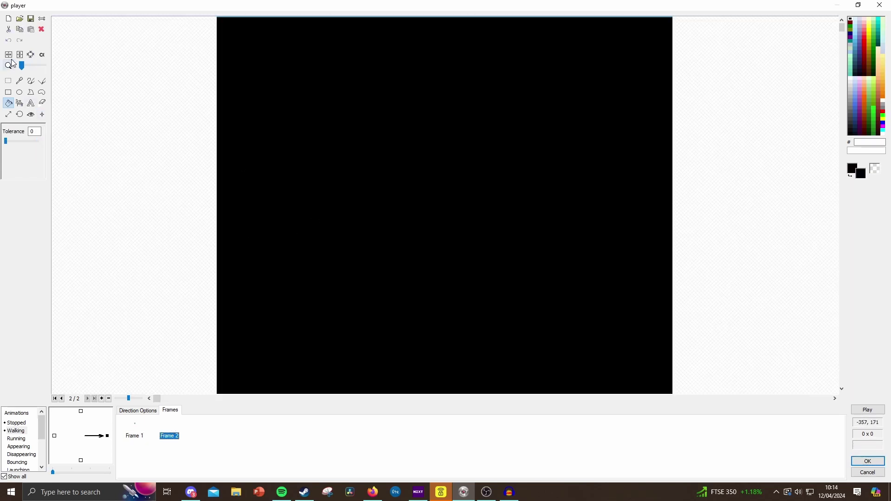
left_click(8, 19)
left_click(20, 18)
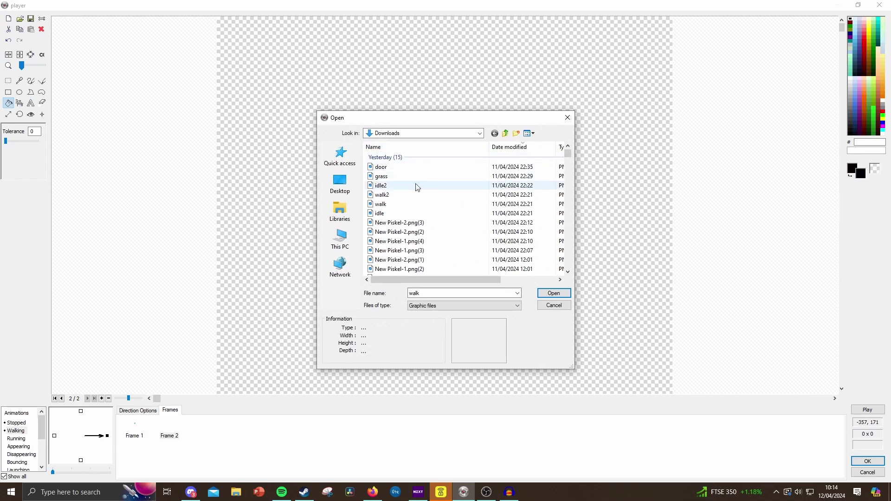
double_click(408, 194)
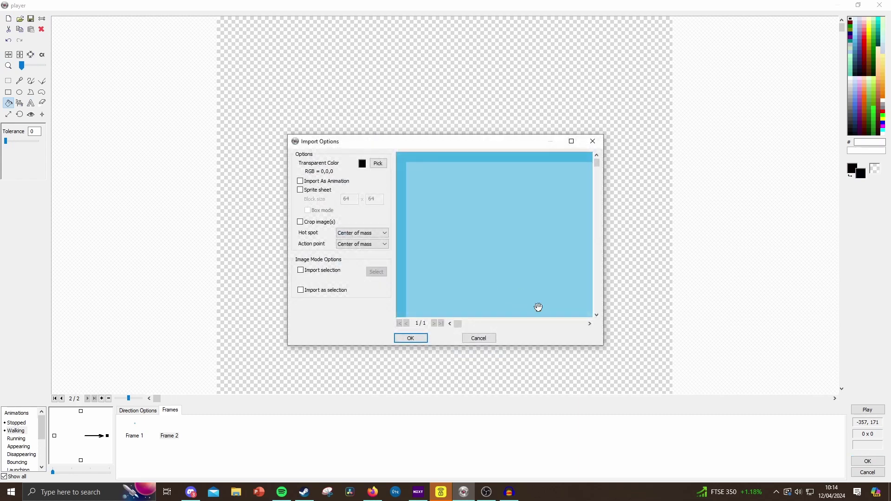
left_click(412, 338)
Delete the extra Frame 3 from the Walking animation and preview the remaining frames.
left_click(197, 432)
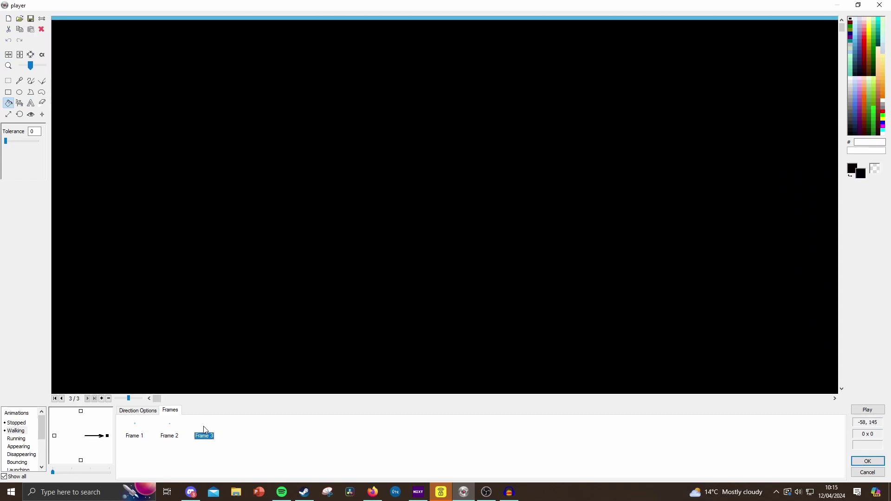
right_click(204, 427)
left_click(246, 420)
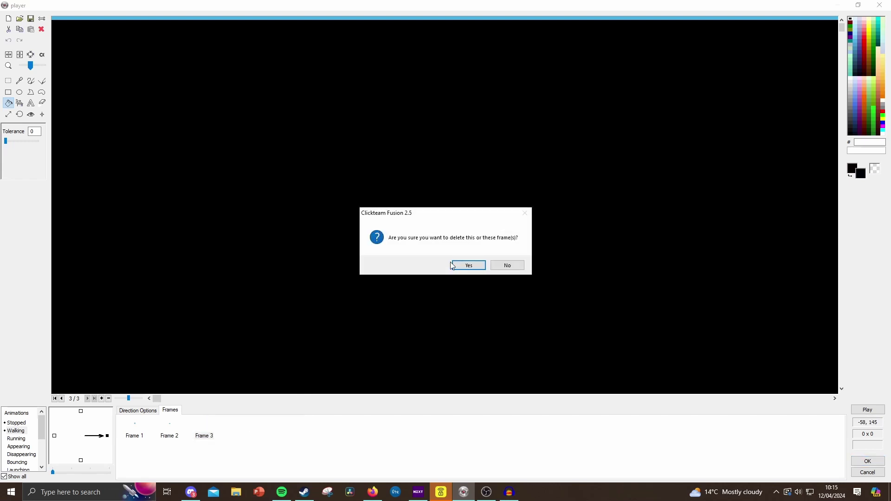
left_click(468, 266)
left_click(876, 411)
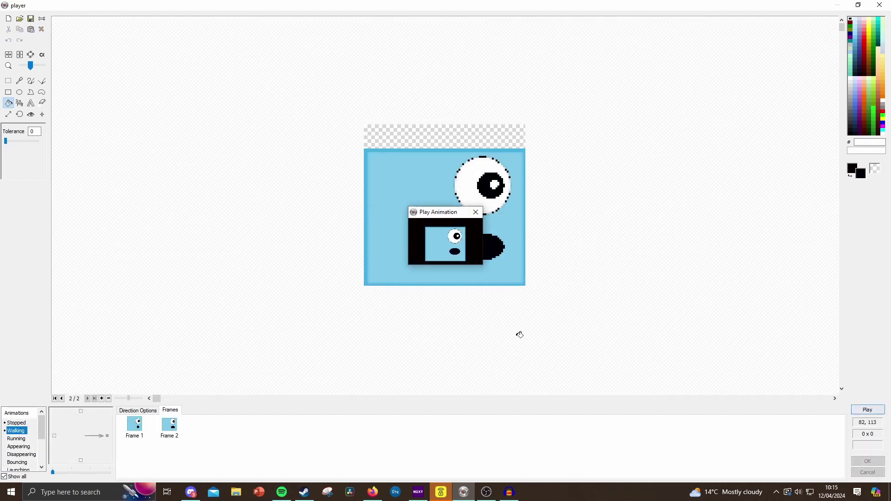
left_click(479, 211)
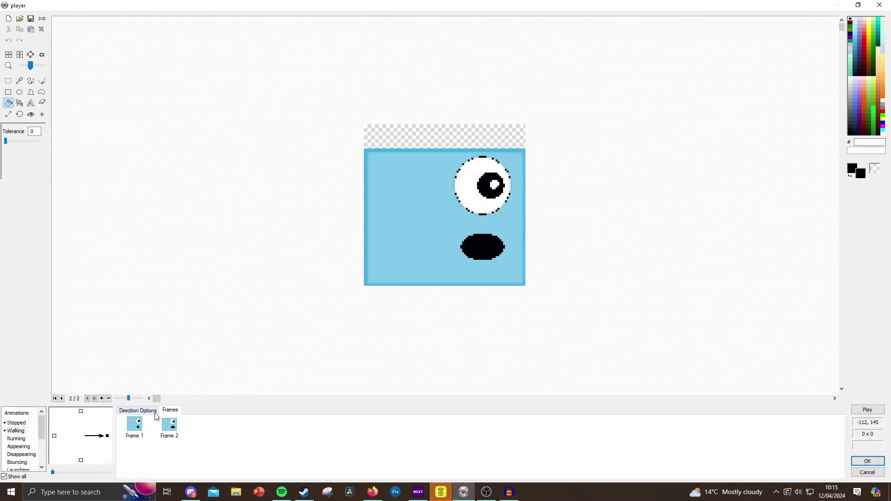
Make the right-facing Walking animation loop with lower speed 2 and higher speed 20, and preview it.
left_click(156, 413)
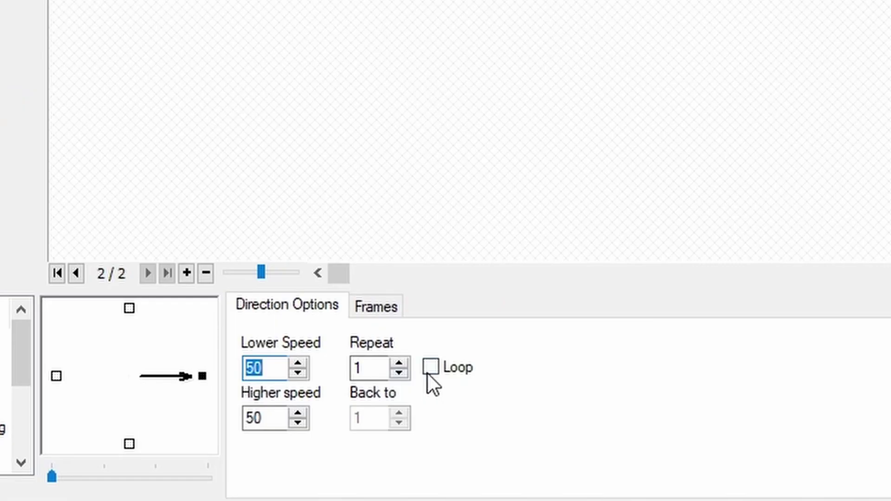
left_click(190, 432)
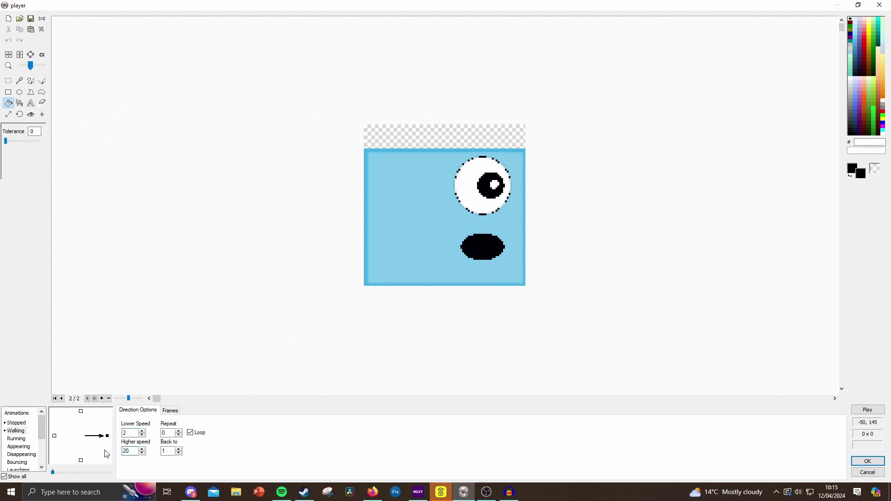
left_click(869, 411)
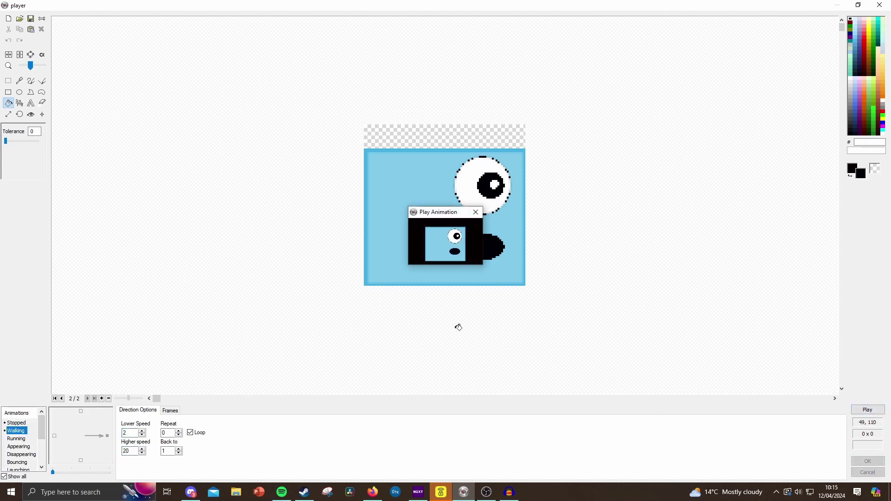
left_click(474, 209)
left_click(470, 214)
Inspect Frame 2 of the Walking animation and accept the player's animation changes.
left_click(170, 411)
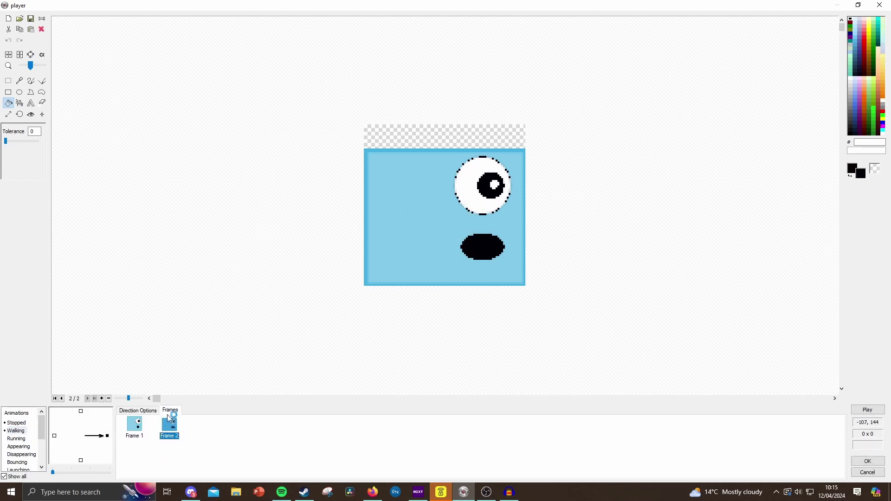
scroll(111, 104, "up", 2)
left_click(8, 81)
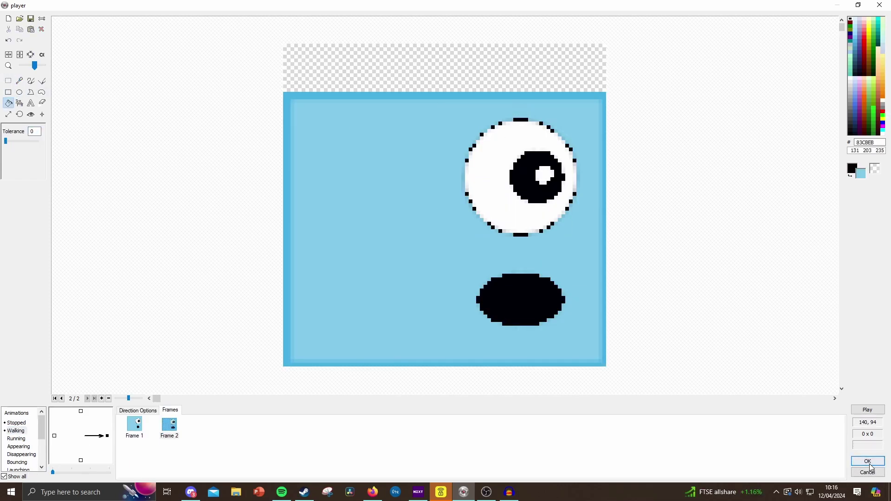
left_click(868, 461)
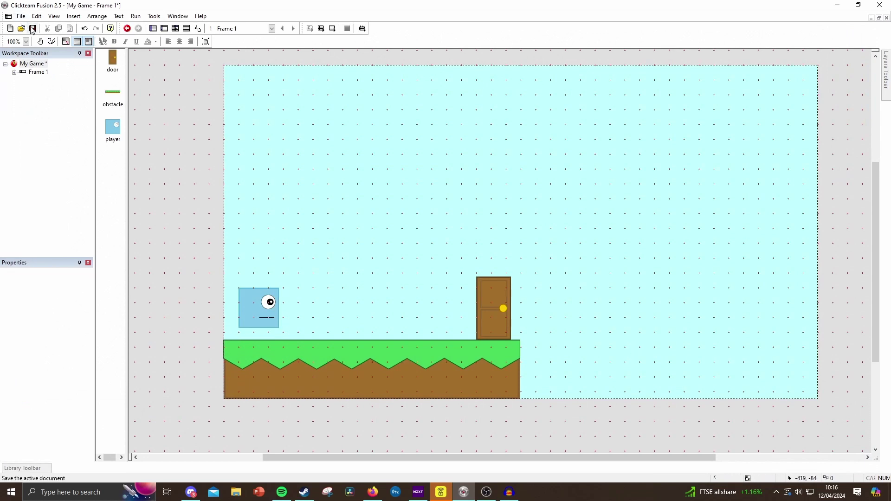
Run the application and move the player both ways to check the walking animation.
left_click(136, 16)
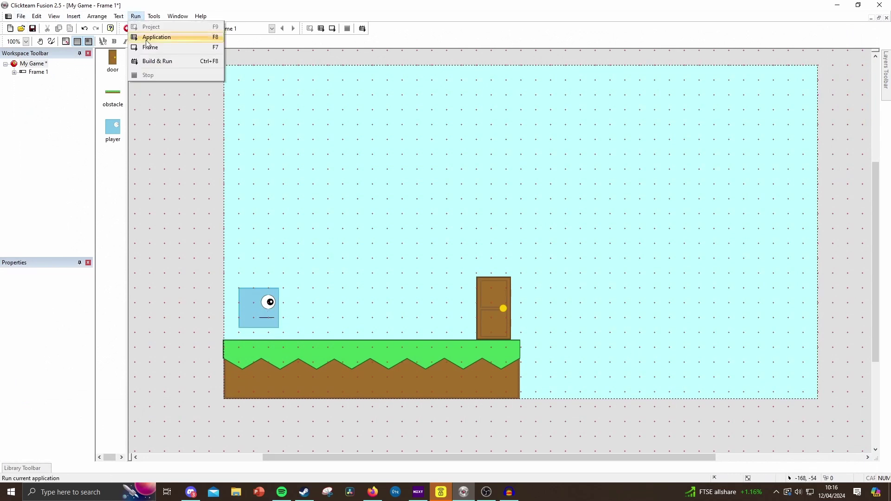
left_click(153, 37)
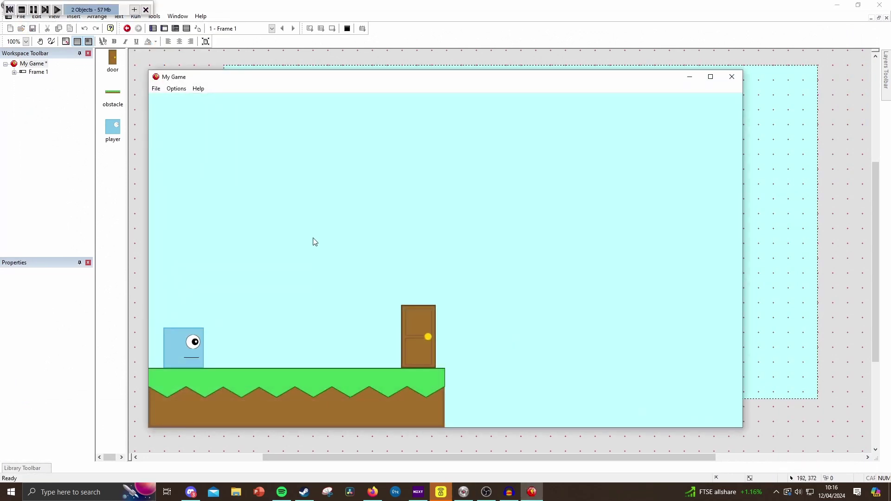
key("Right")
key("Left")
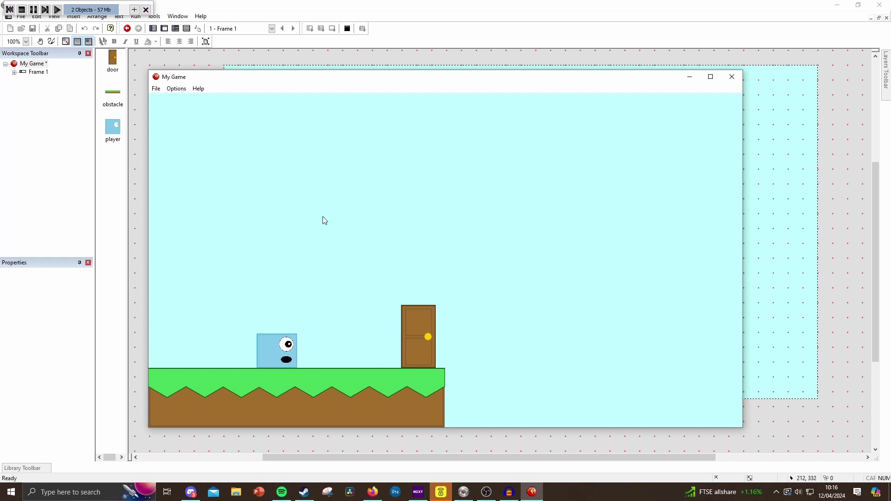
left_click(732, 77)
Create the opposite direction for the player's Walking animation, flip the left-facing frames vertically, and accept the changes.
double_click(263, 302)
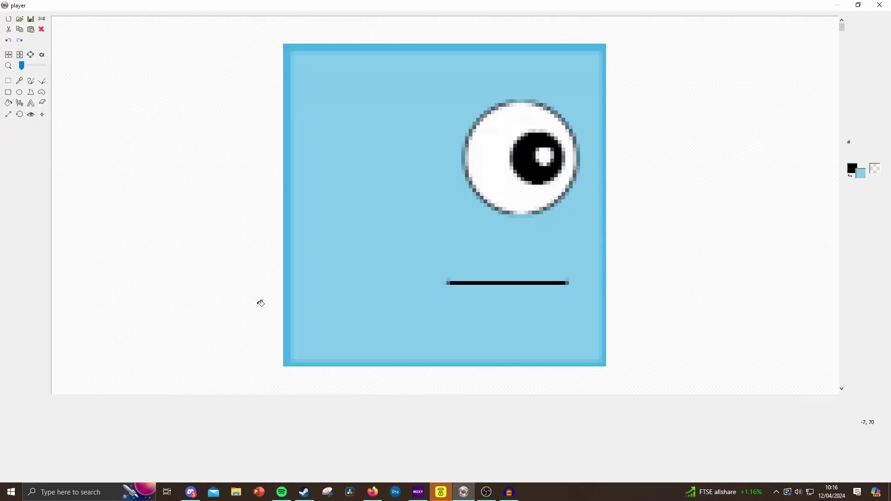
left_click(21, 431)
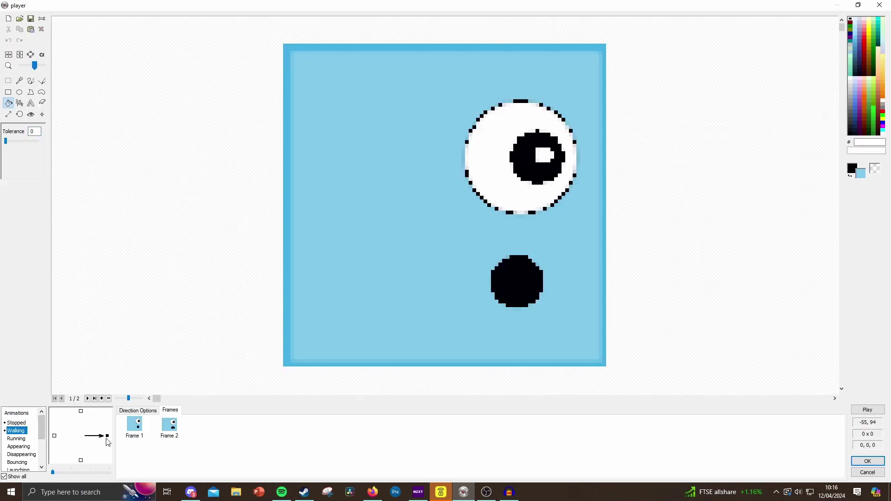
right_click(109, 438)
left_click(144, 395)
left_click(55, 436)
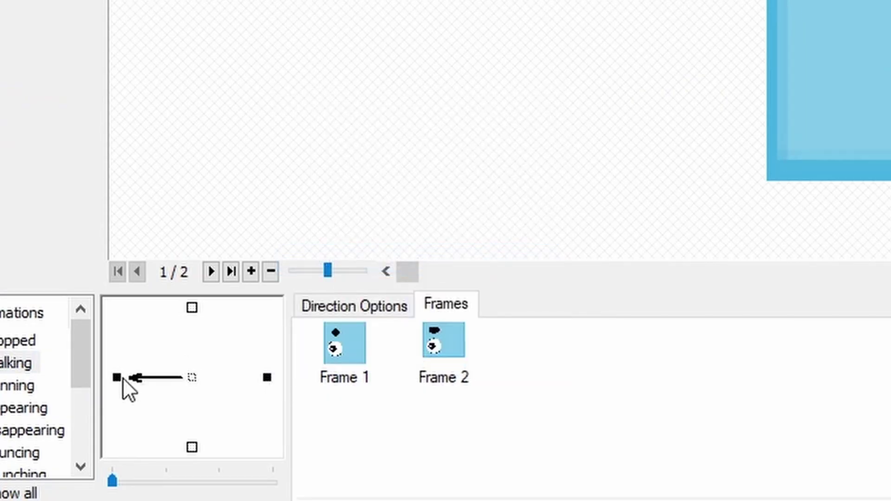
right_click(56, 437)
left_click(239, 328)
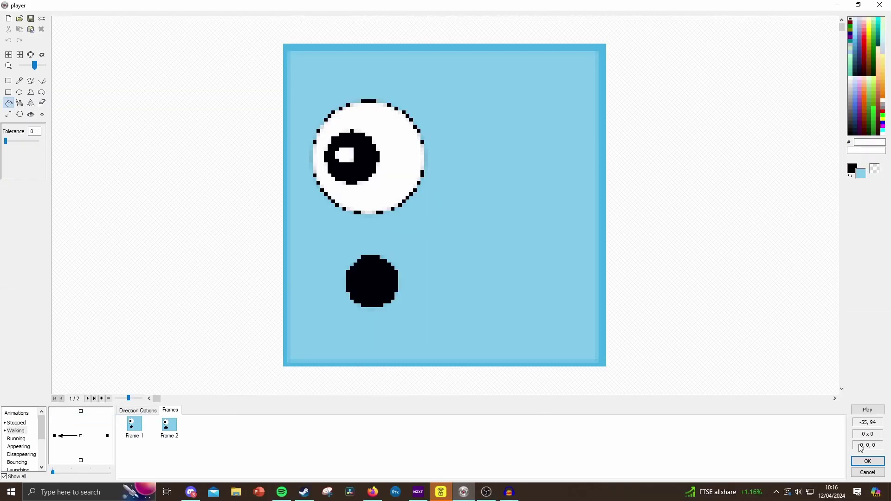
left_click(859, 461)
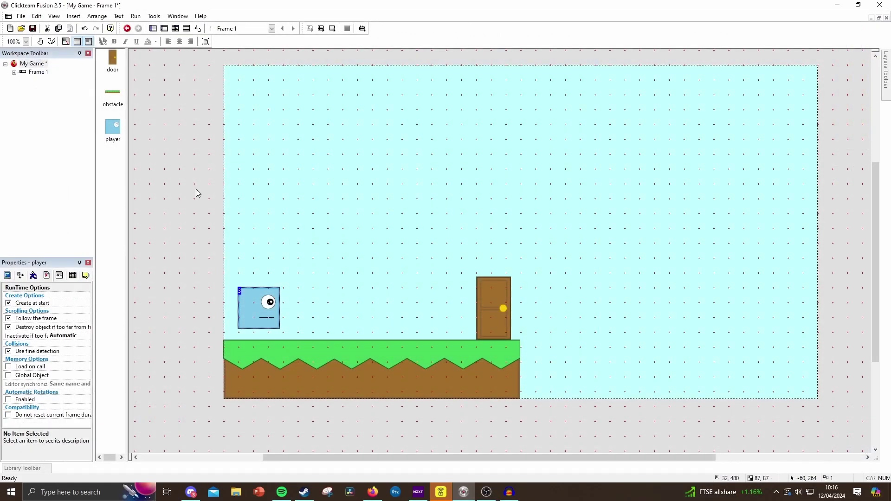
Review the speed and loop options of the player's left-facing Walking direction.
double_click(272, 316)
left_click(40, 432)
left_click(56, 436)
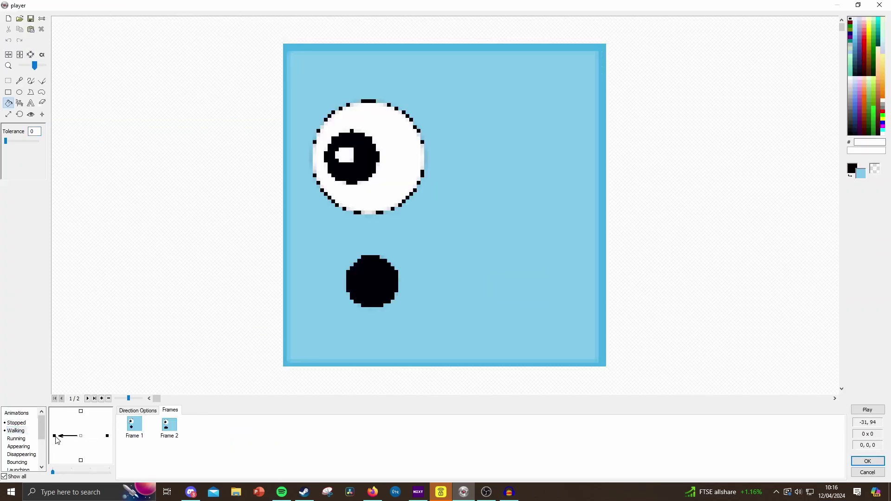
left_click(138, 411)
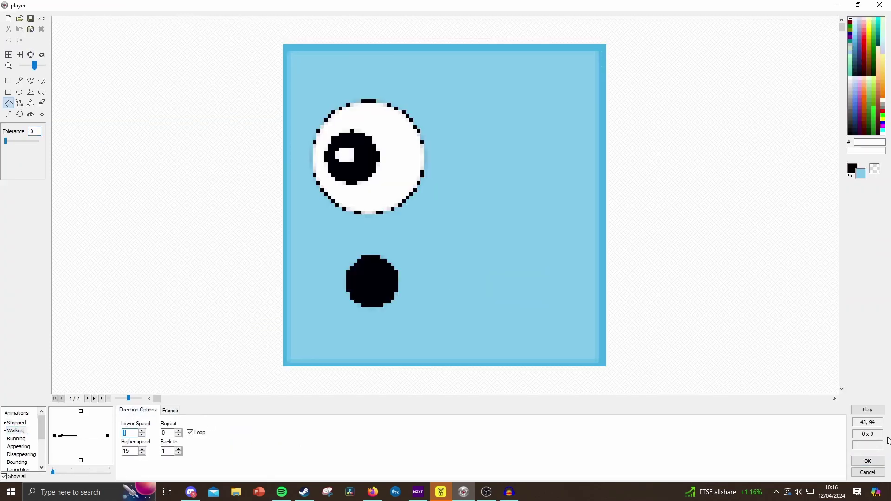
left_click(867, 461)
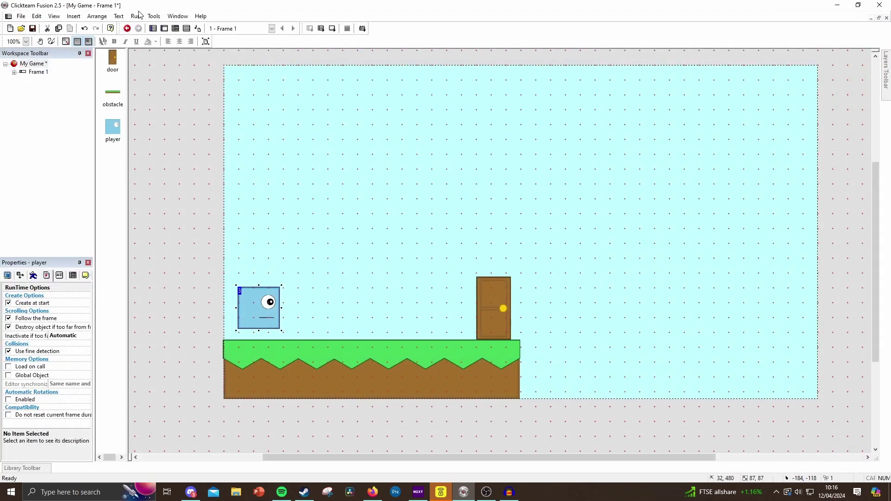
Run the game again, moving the player both ways and jumping to check the walking frames.
left_click(139, 14)
left_click(151, 57)
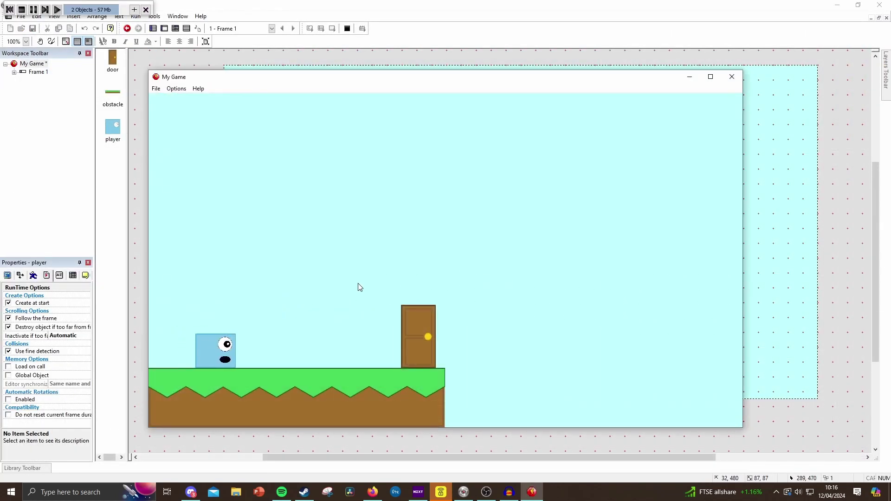
key("Right")
key("Left")
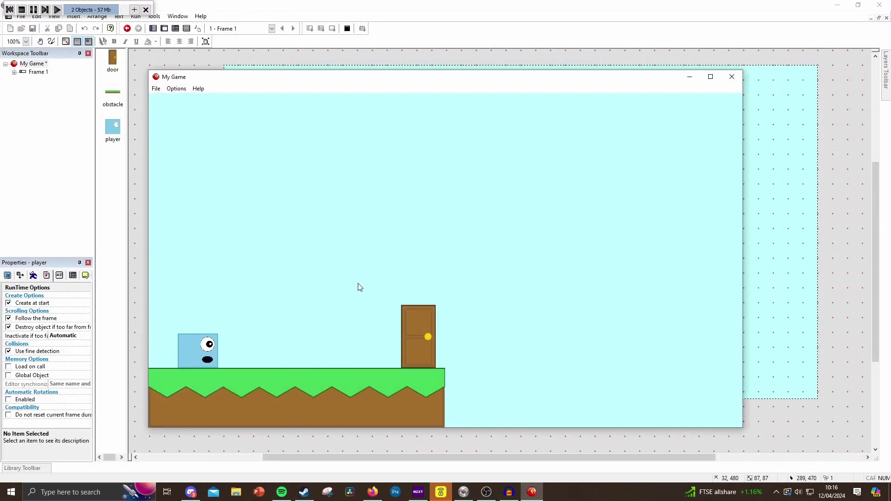
key("Right")
key("Up")
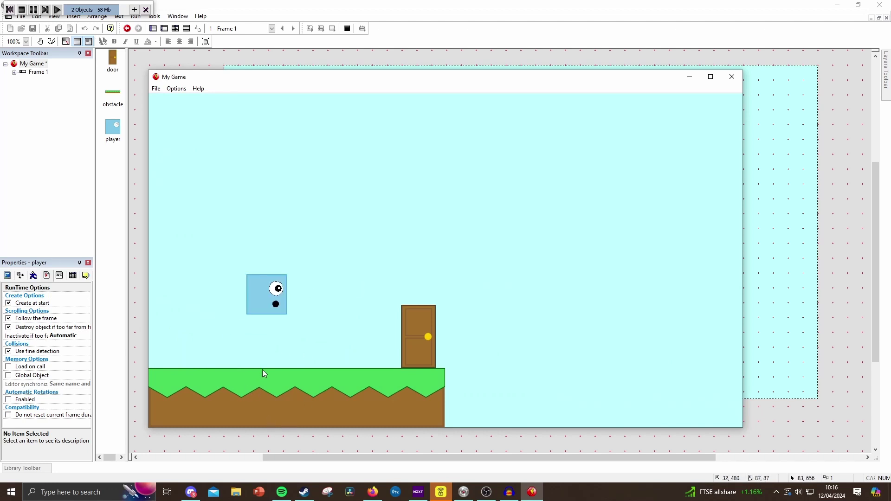
left_click(732, 76)
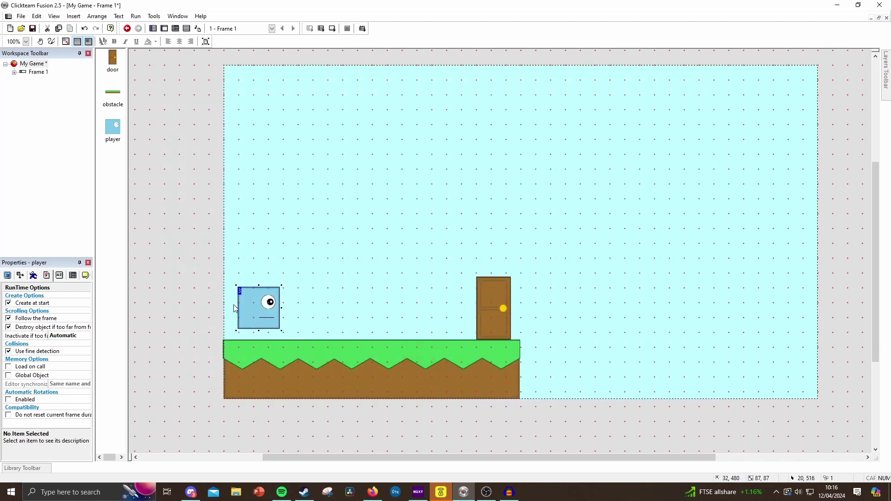
Look through the player's other animation slots, including Jumping, Climbing and Crouch down, then return to Walking and close the editor.
double_click(237, 307)
scroll(39, 436, "down", 3)
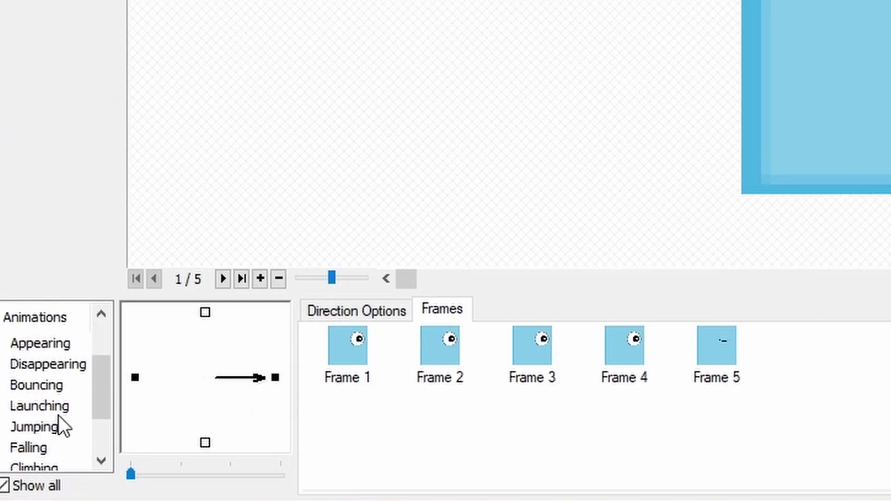
left_click(37, 426)
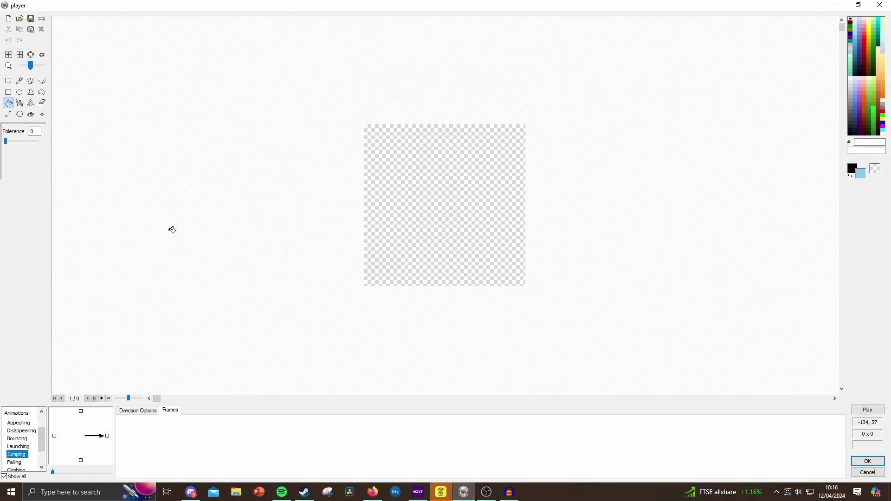
scroll(20, 452, "down", 2)
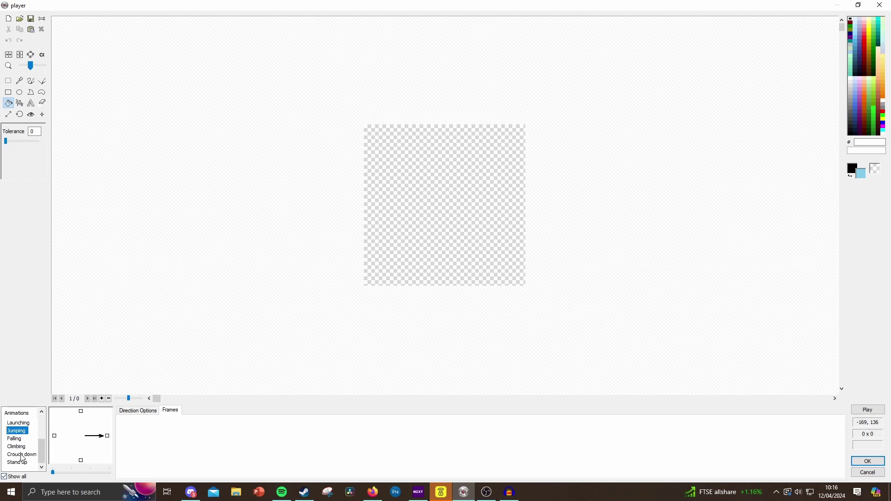
scroll(17, 455, "up", 1)
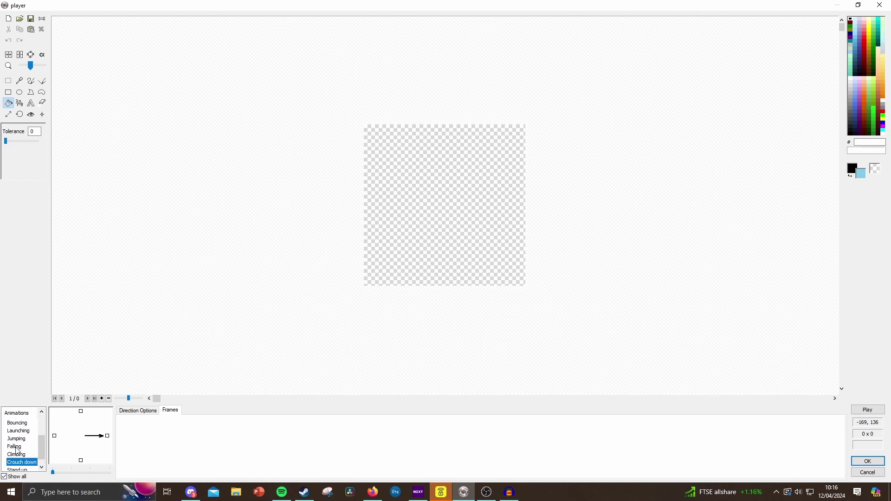
scroll(20, 442, "down", 1)
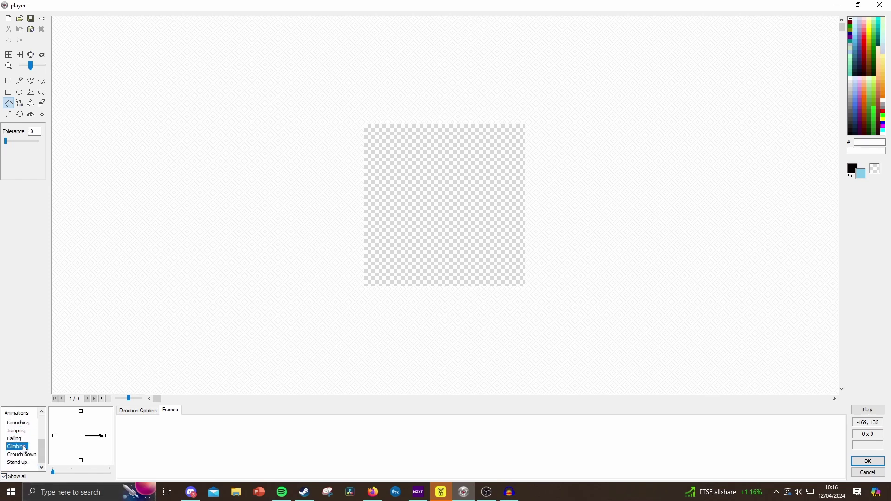
scroll(14, 438, "up", 6)
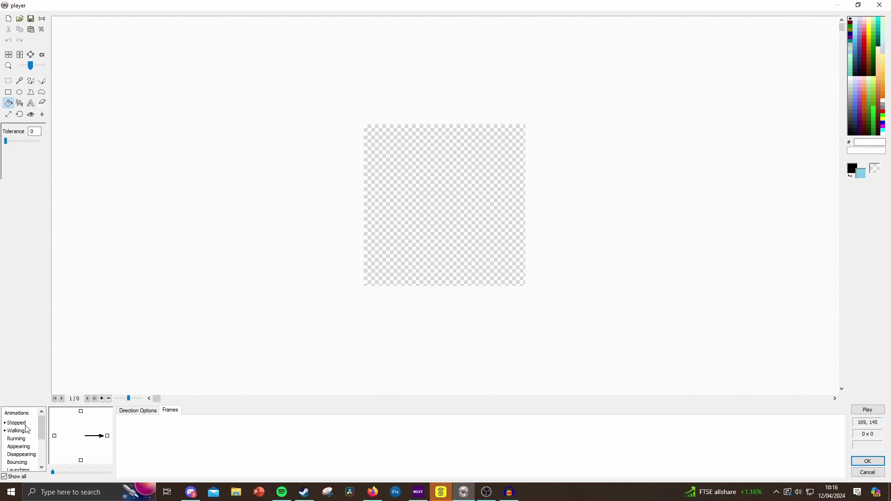
left_click(13, 431)
left_click(873, 462)
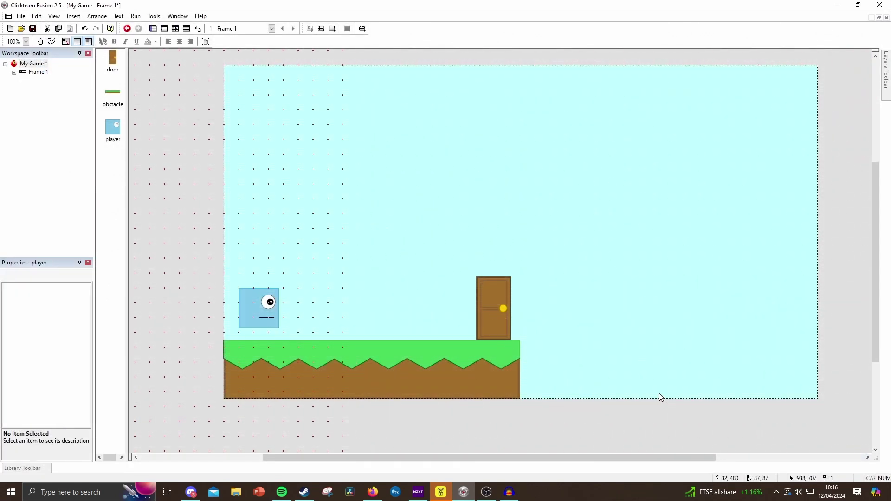
Test-run the game, walk the player back and forth to check the walking animation facing both directions, and close the game window.
left_click(135, 16)
left_click(143, 49)
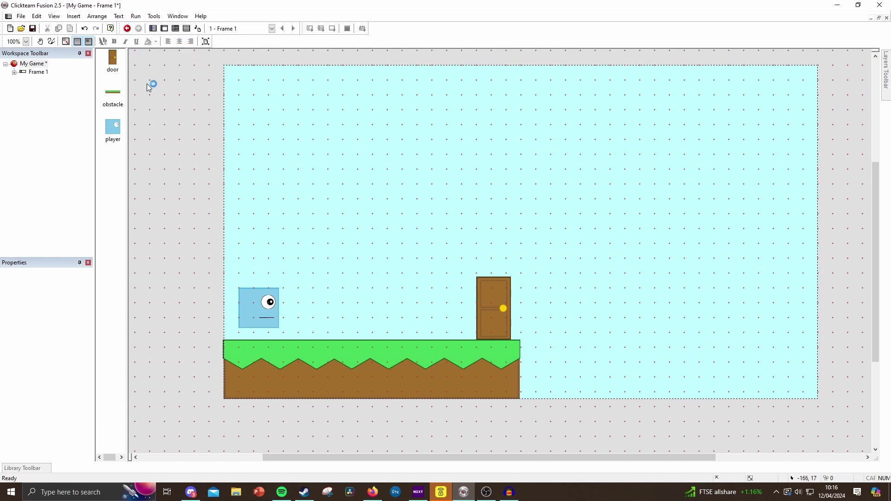
key("Right")
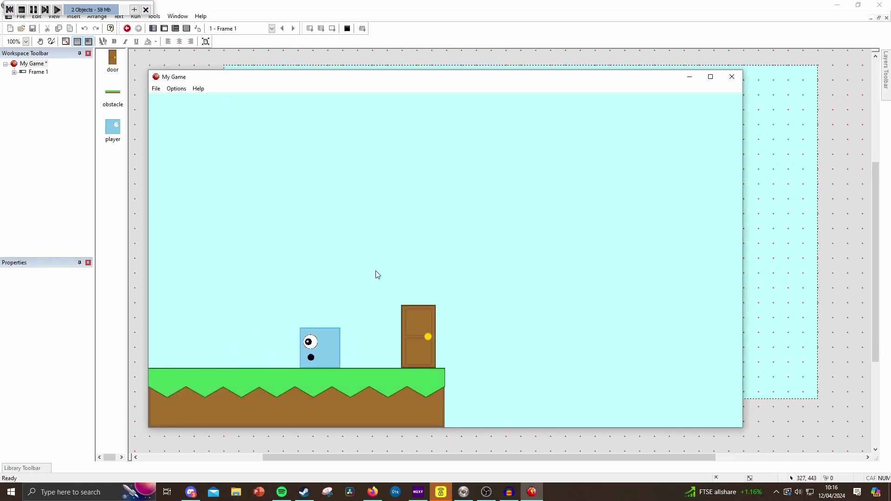
key("Left")
key("Right")
key("Left")
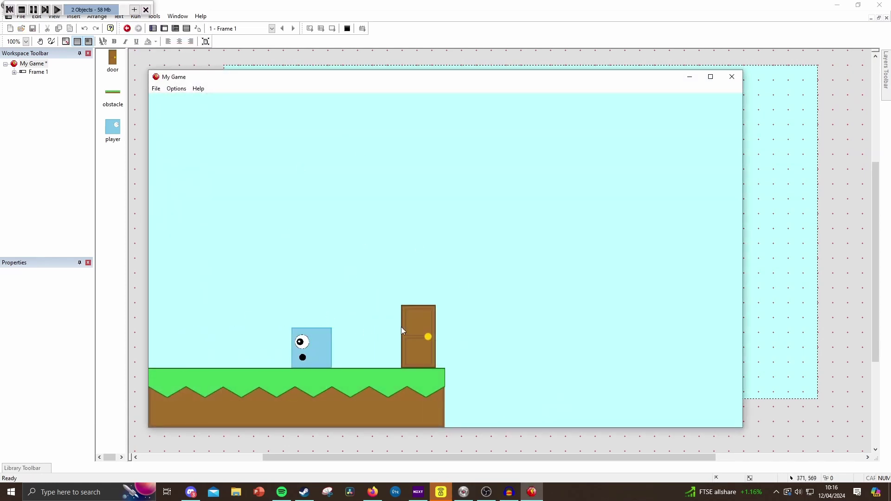
key("Right")
left_click(733, 77)
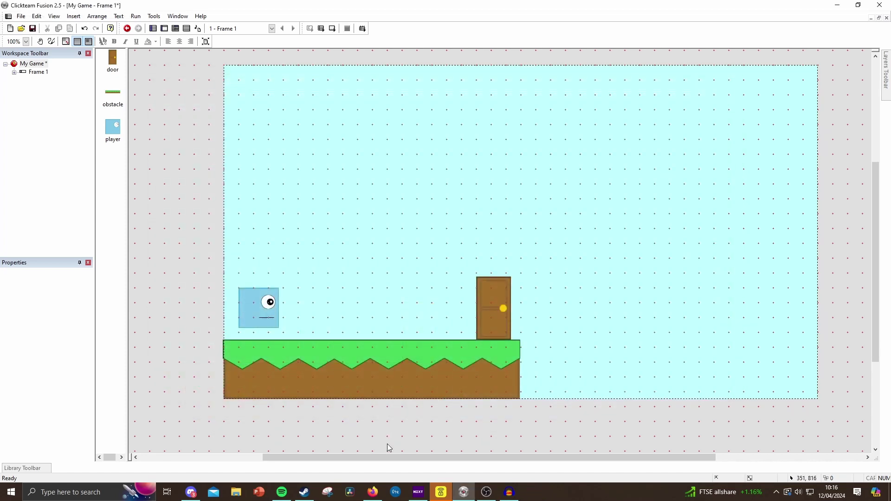
left_click_drag(393, 457, 654, 457)
left_click_drag(595, 324, 316, 173)
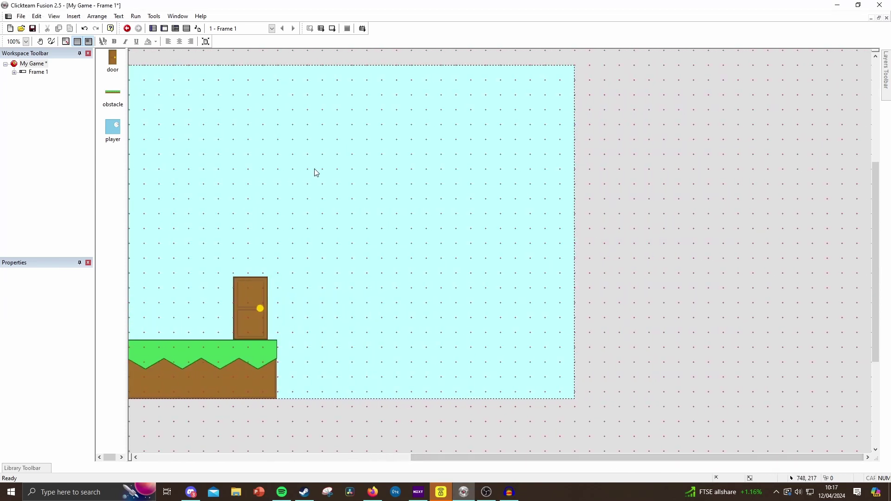
left_click_drag(444, 458, 276, 458)
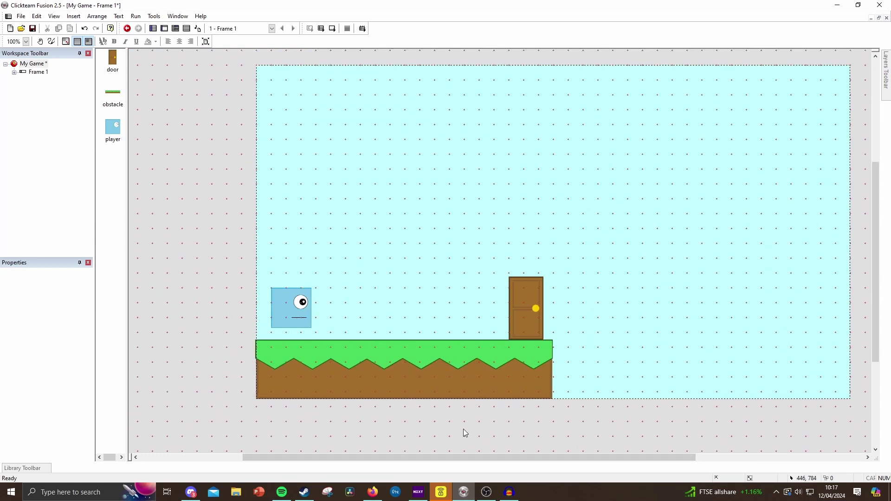
mouse_move(485, 493)
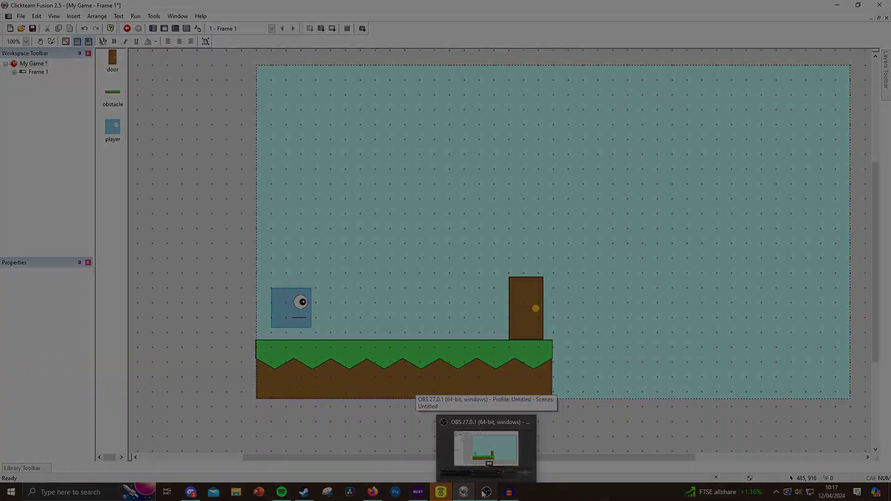